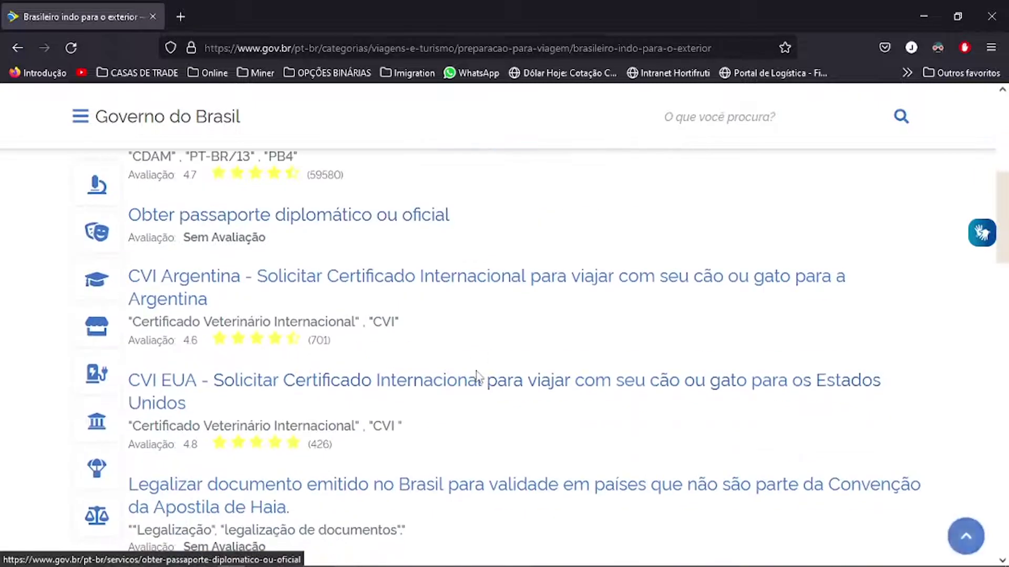
# Open the Obter Passaporte service page from the travel services list and read its description and important notices.
pyautogui.scroll(5, 477, 381)
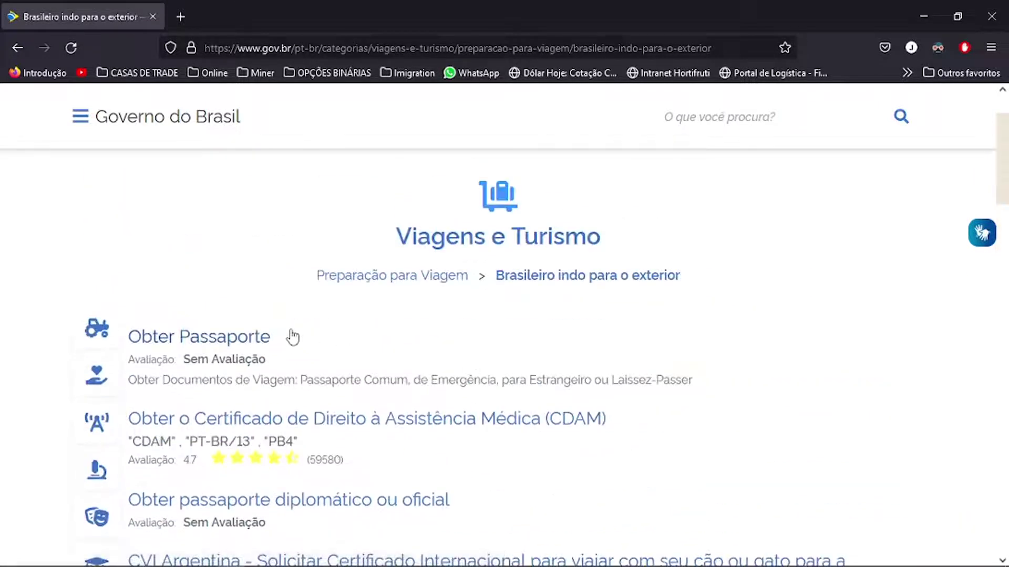
pyautogui.click(199, 344)
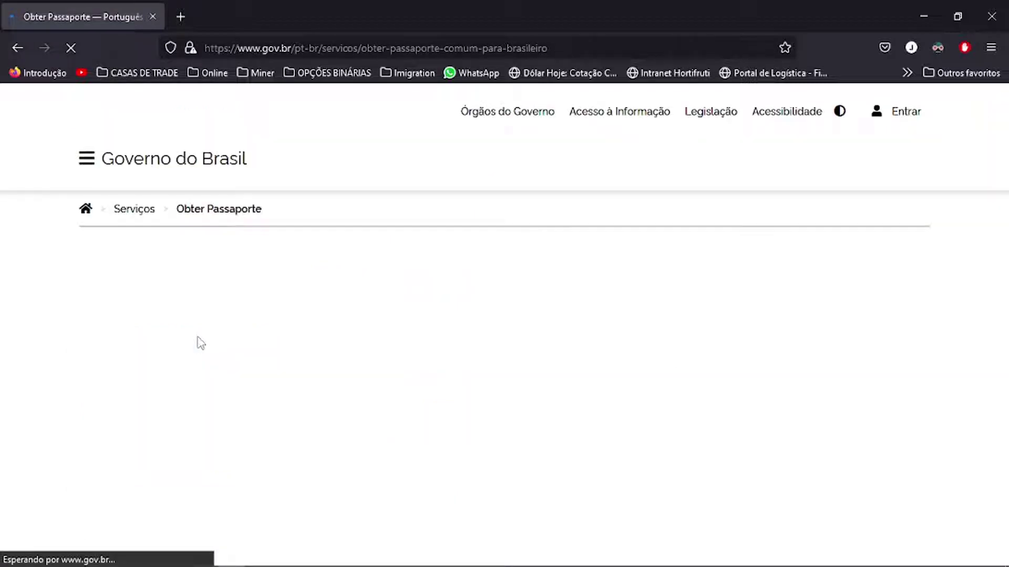
pyautogui.scroll(-2, 857, 318)
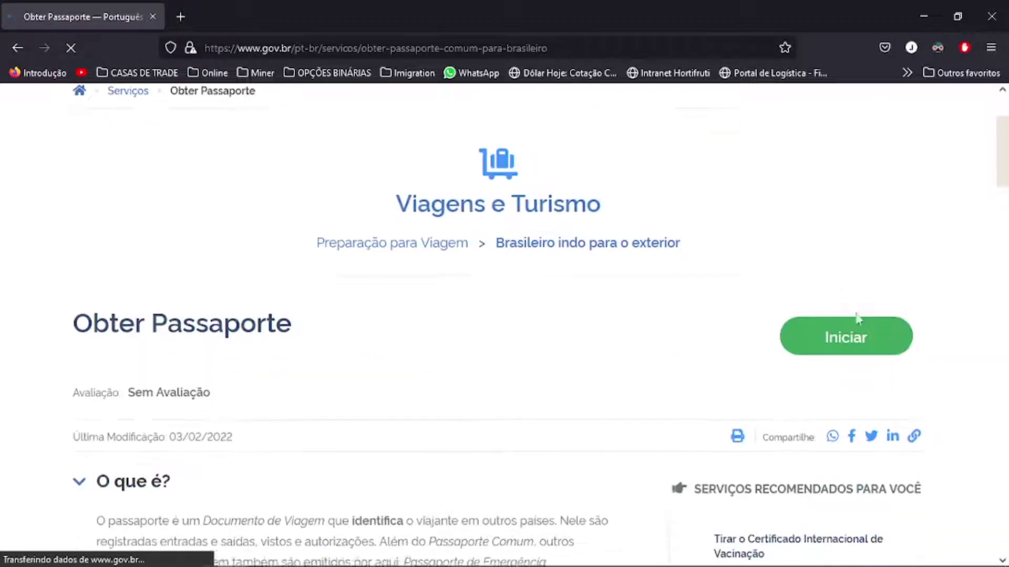
pyautogui.scroll(-3, 273, 359)
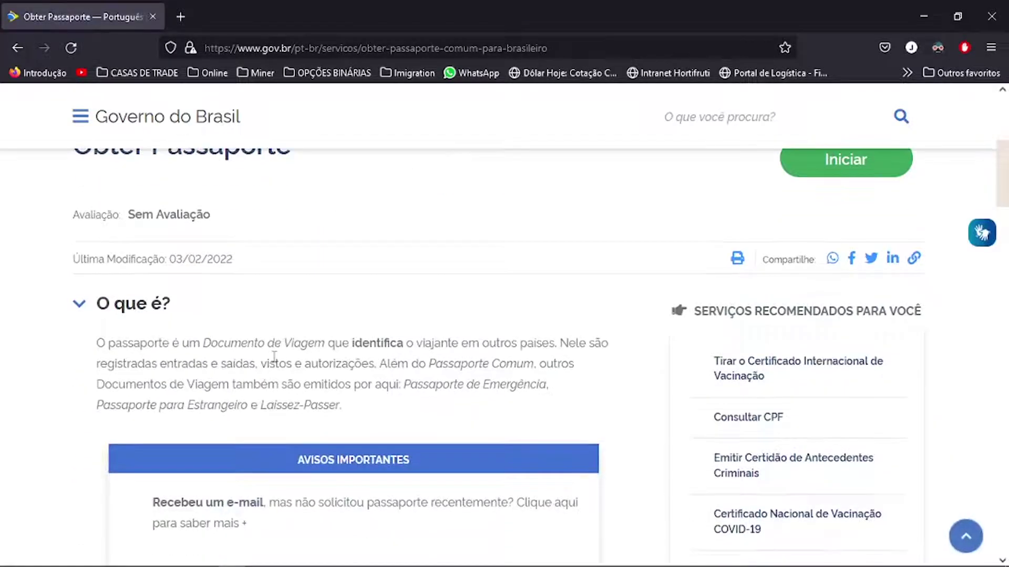
pyautogui.scroll(-3, 716, 315)
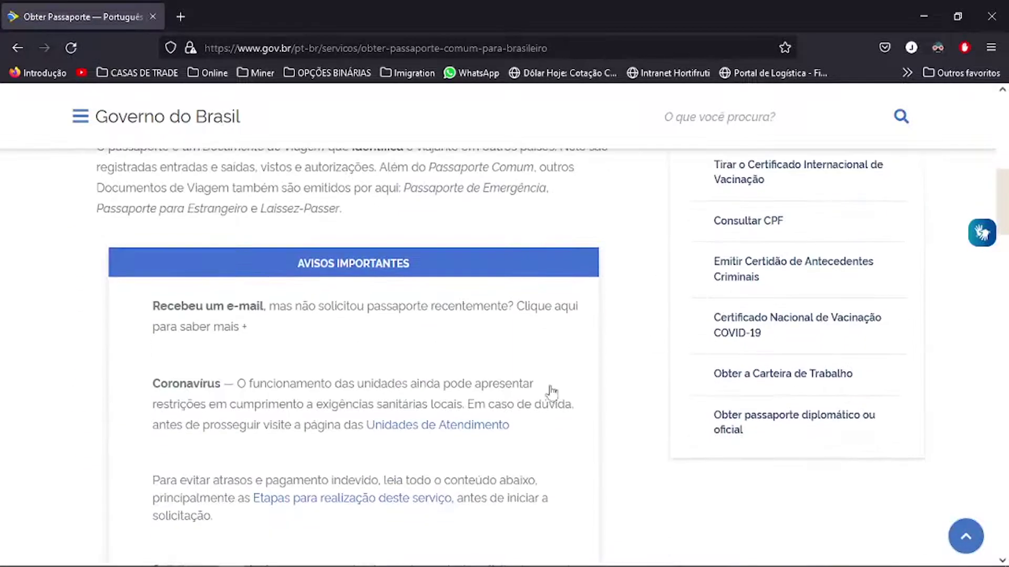
pyautogui.scroll(-6, 612, 423)
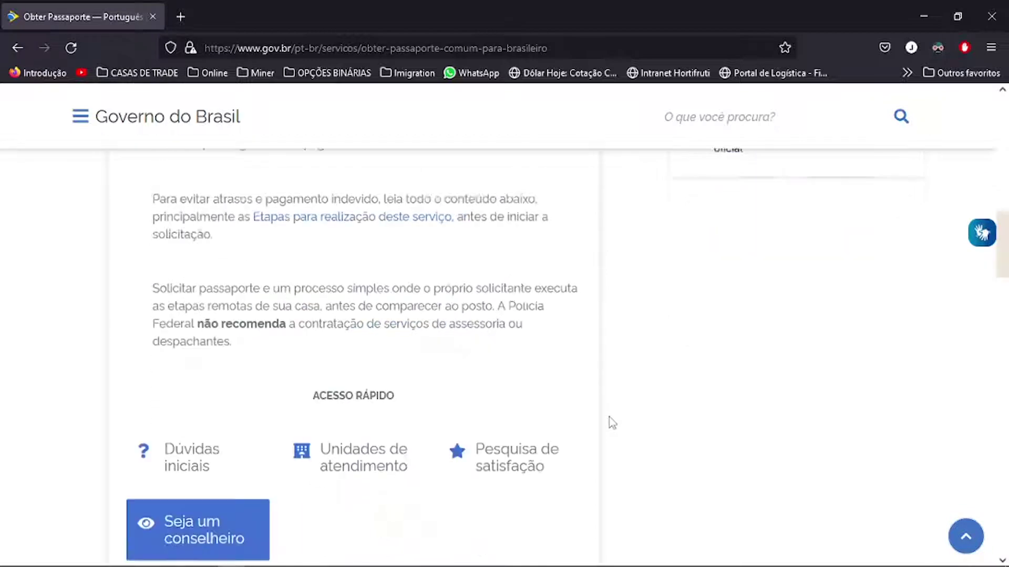
# Start the passport service and declare that all instructions on the previous page have been read.
pyautogui.scroll(5, 612, 423)
pyautogui.scroll(8, 612, 422)
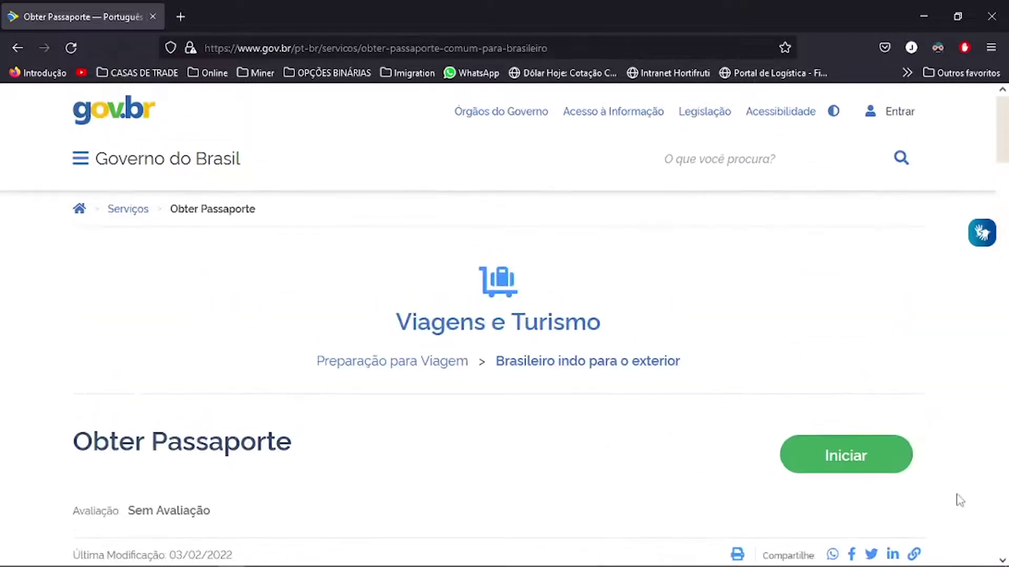
pyautogui.click(845, 459)
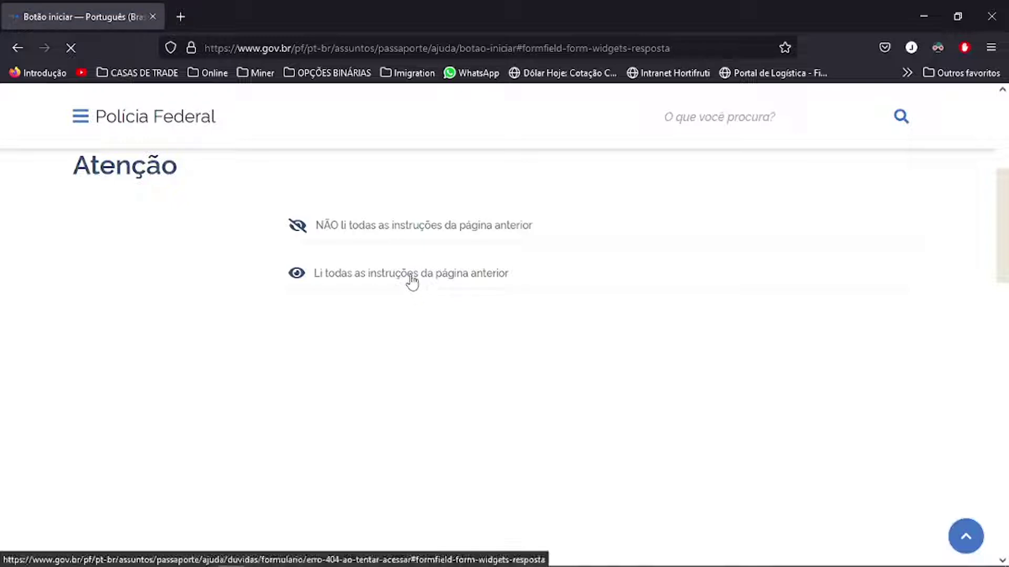
pyautogui.click(366, 277)
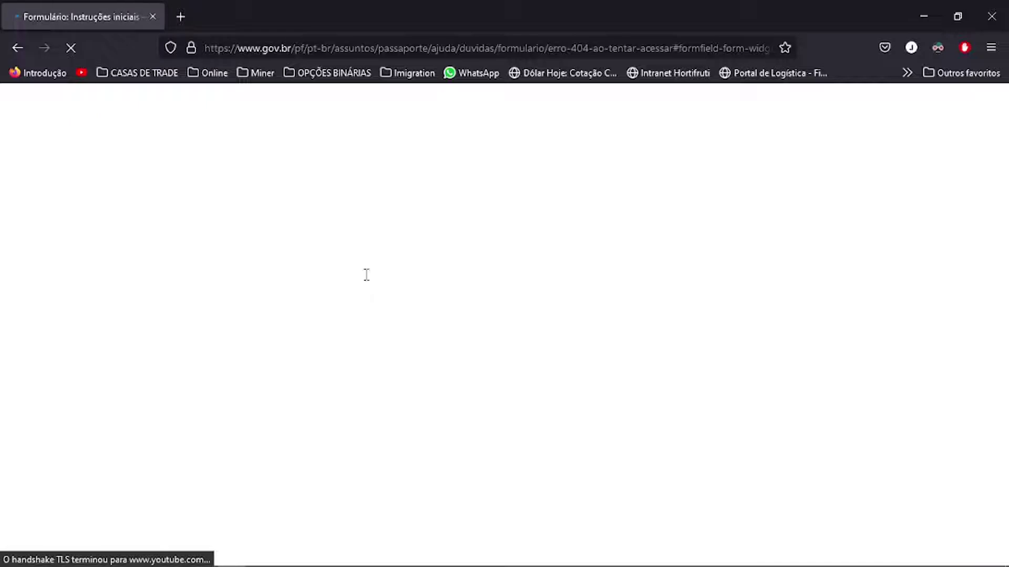
# Read the form-filling instructions and open the passport application form.
pyautogui.scroll(-5, 446, 283)
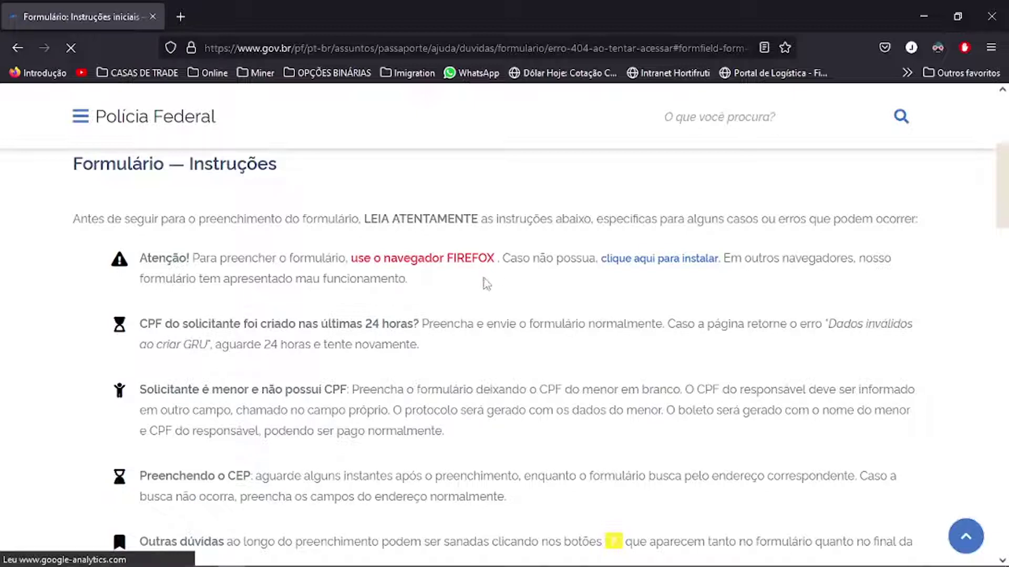
pyautogui.scroll(-5, 838, 292)
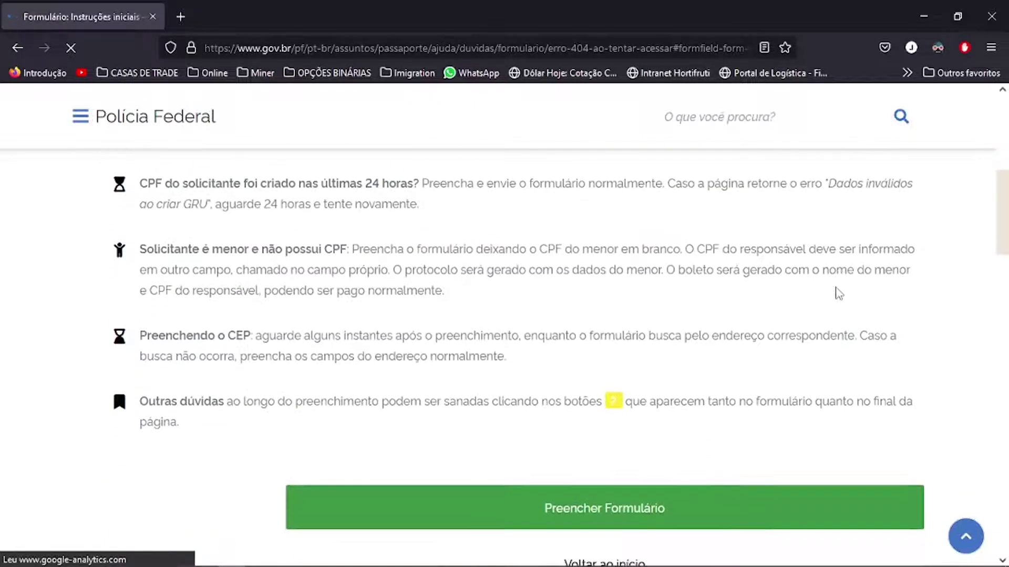
pyautogui.click(609, 366)
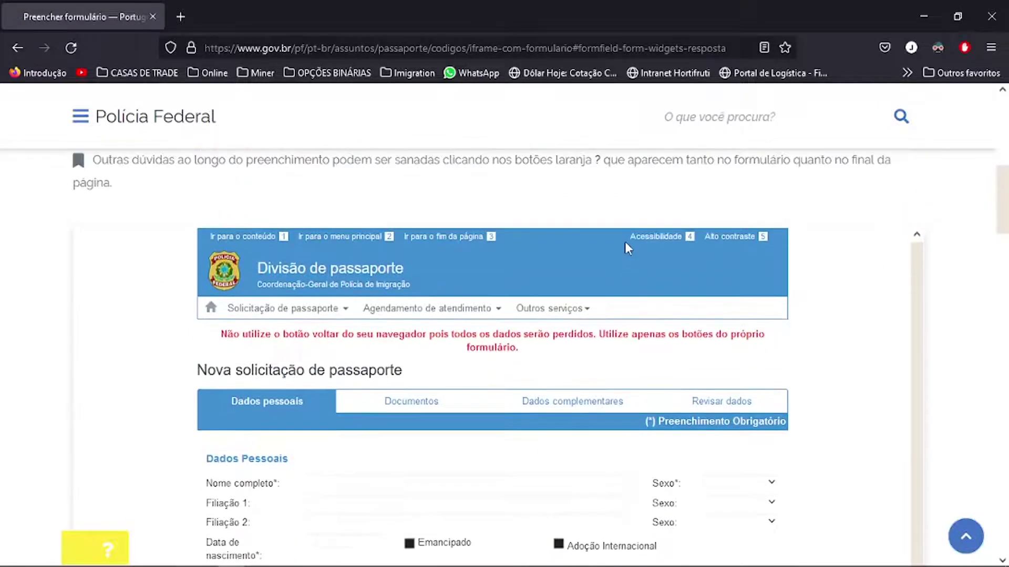
# Examine the full name, sex and parentage fields under Dados Pessoais, including the available sex options.
pyautogui.scroll(-3, 629, 248)
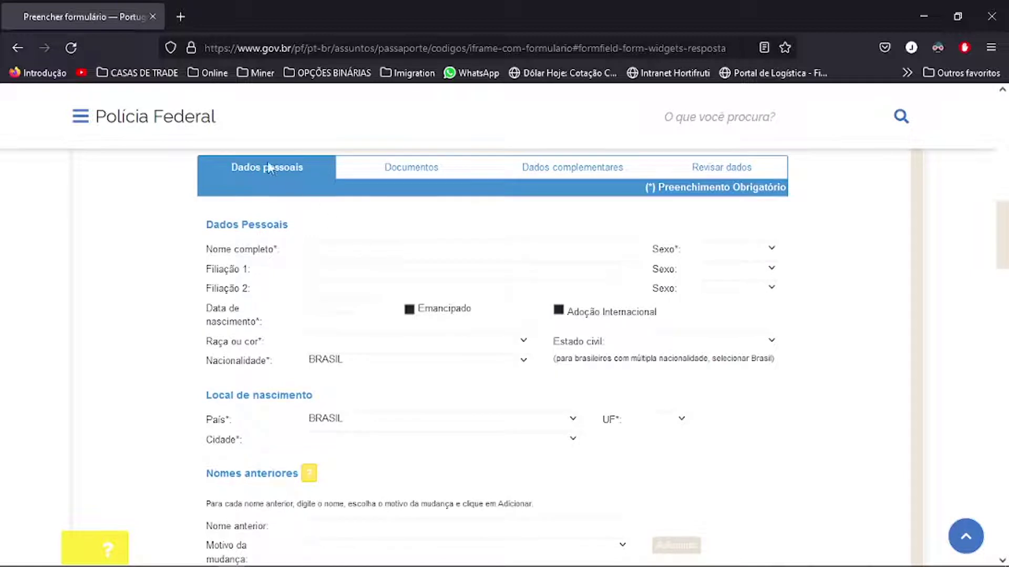
pyautogui.click(326, 248)
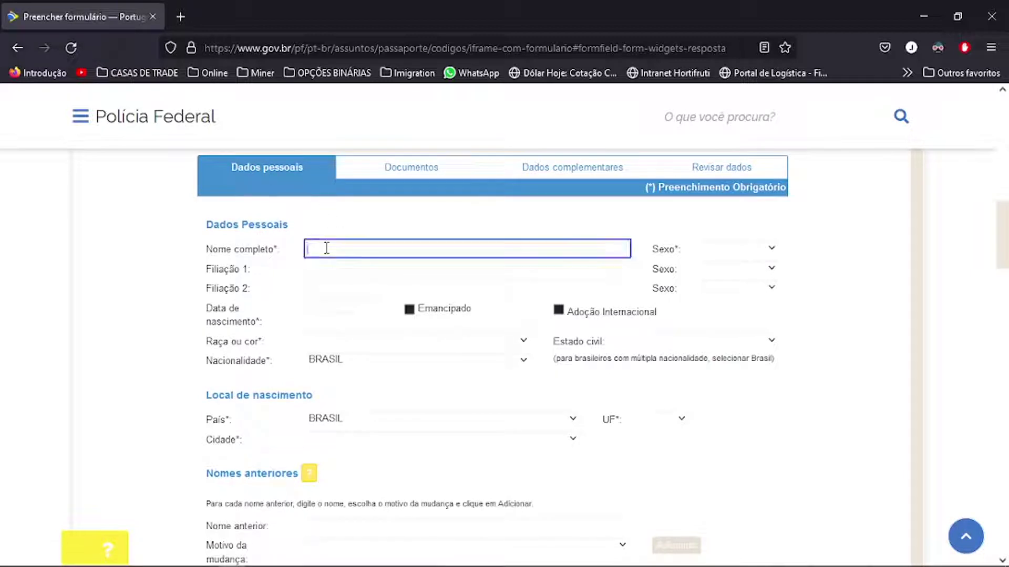
pyautogui.press('Tab')
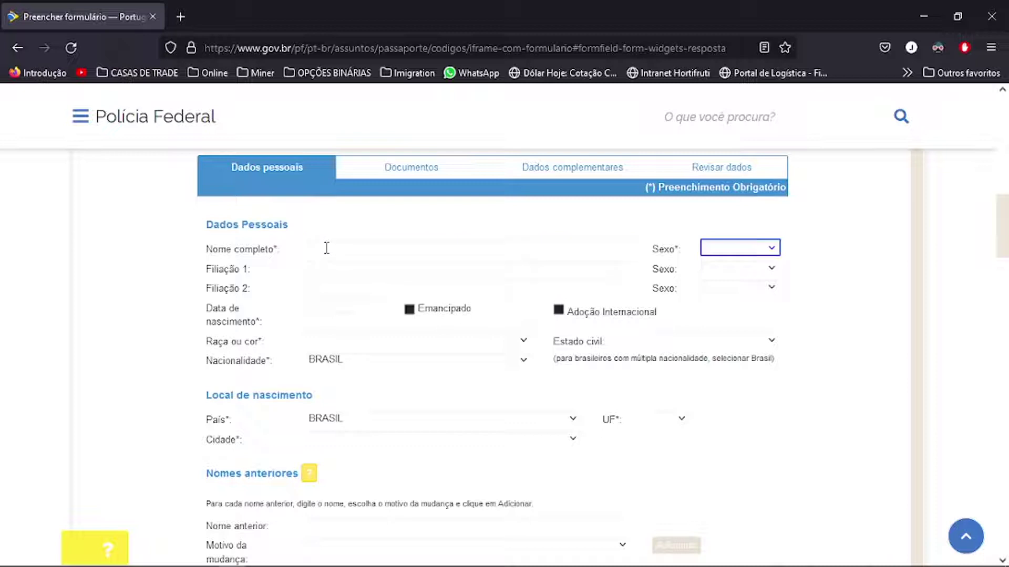
pyautogui.click(773, 250)
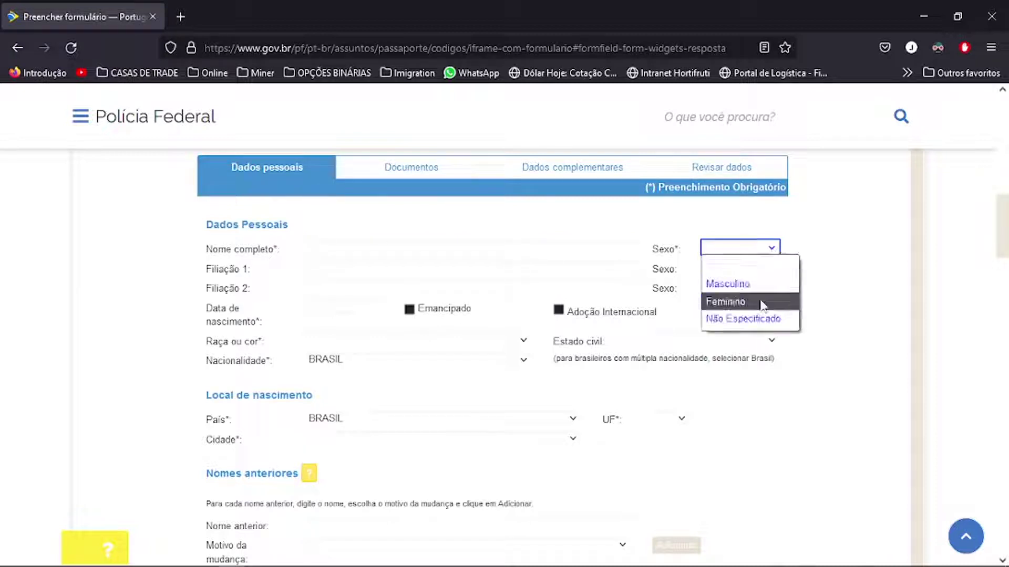
pyautogui.click(776, 245)
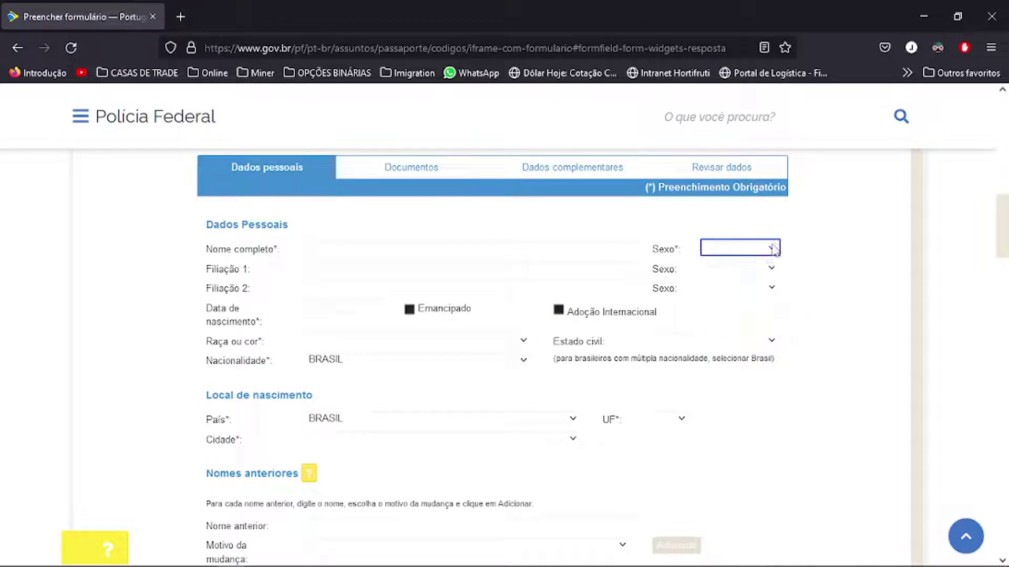
pyautogui.press('Tab')
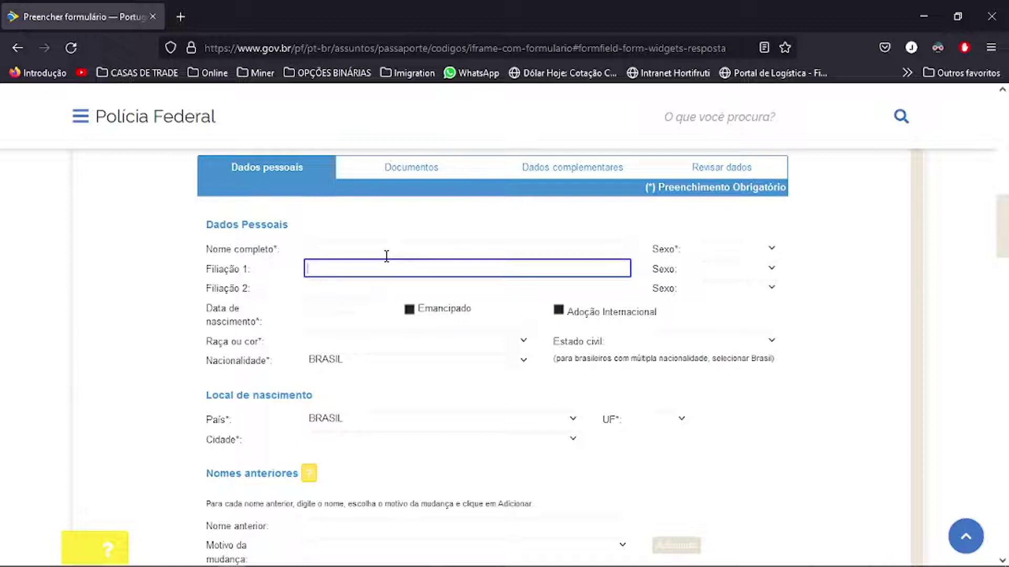
pyautogui.press('Tab')
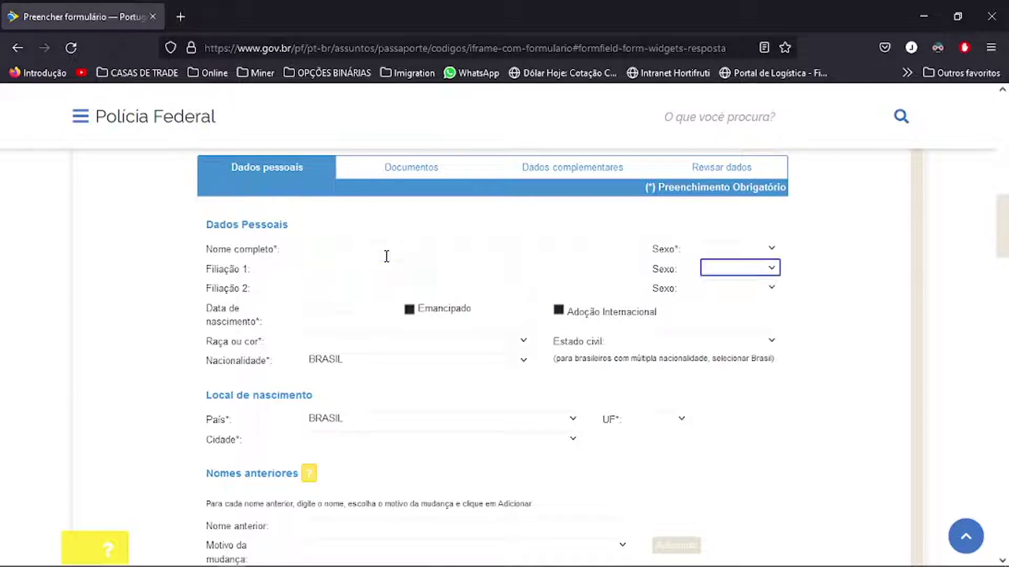
pyautogui.press('Tab')
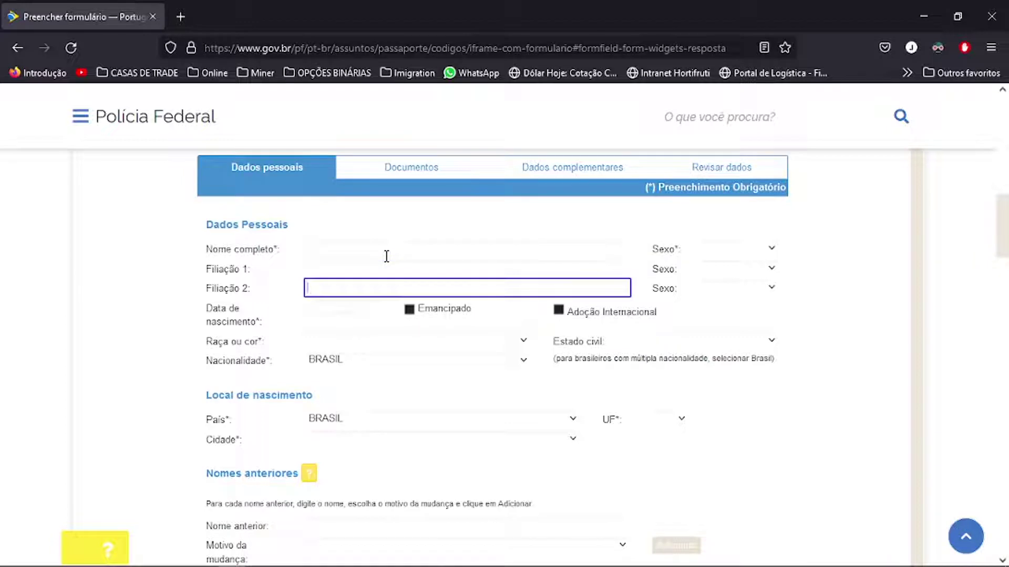
pyautogui.press('Tab')
# Try out a sample date of birth with the Emancipado and Adoção Internacional options, and clear the date.
pyautogui.press('Tab')
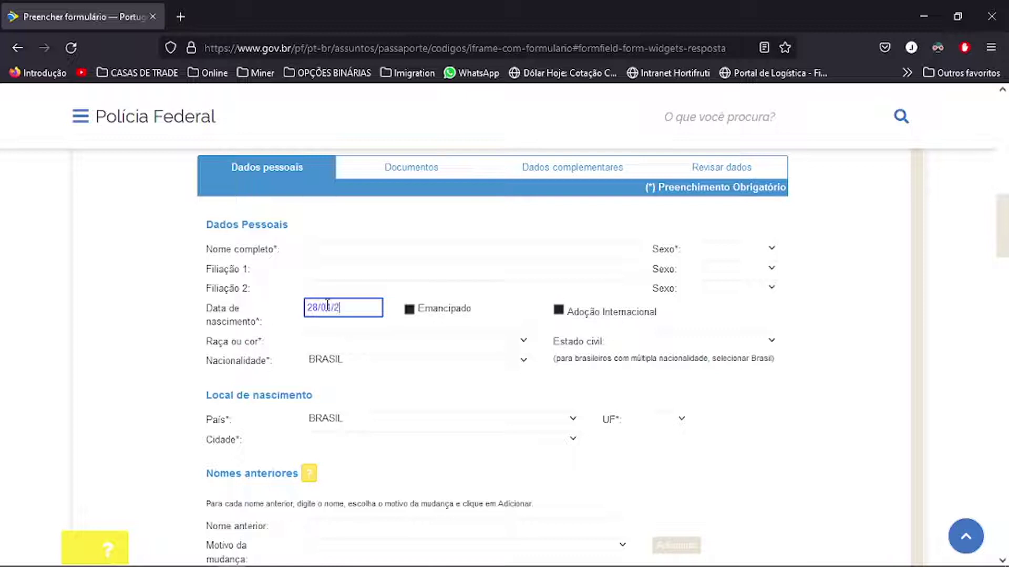
pyautogui.write('011')
pyautogui.press('Tab')
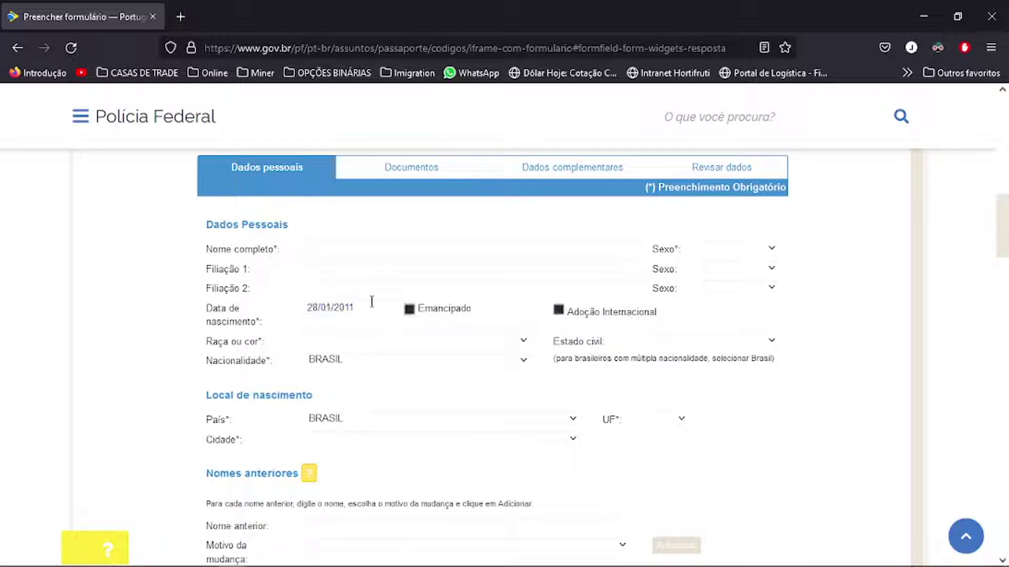
pyautogui.click(410, 310)
pyautogui.click(409, 310)
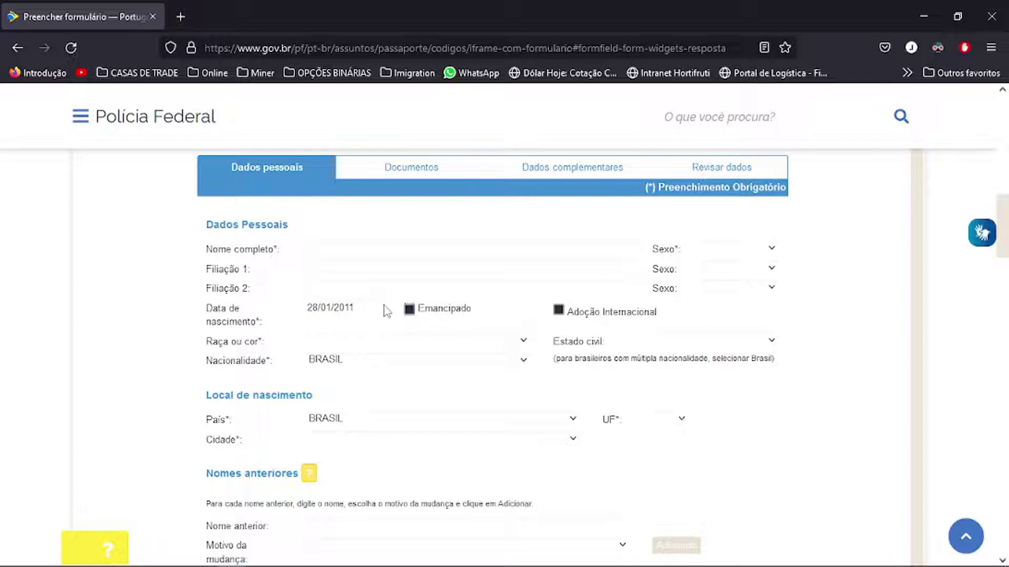
pyautogui.click(568, 313)
pyautogui.moveTo(373, 303); pyautogui.dragTo(209, 312)
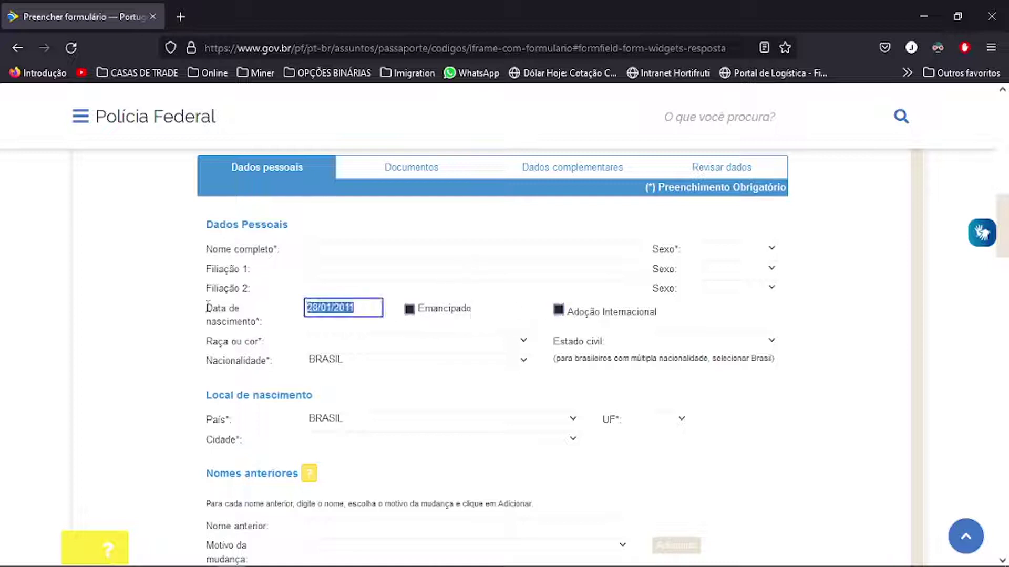
pyautogui.press('BackSpace')
pyautogui.click(427, 355)
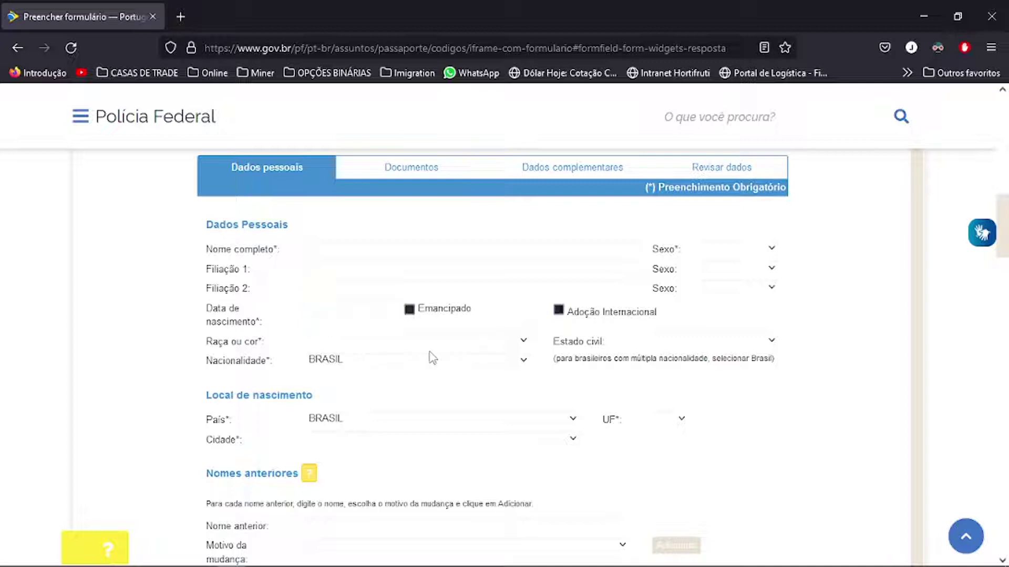
pyautogui.doubleClick(410, 308)
# Examine the race, marital status, nationality and place-of-birth choices, and the previous names section below them.
pyautogui.click(332, 341)
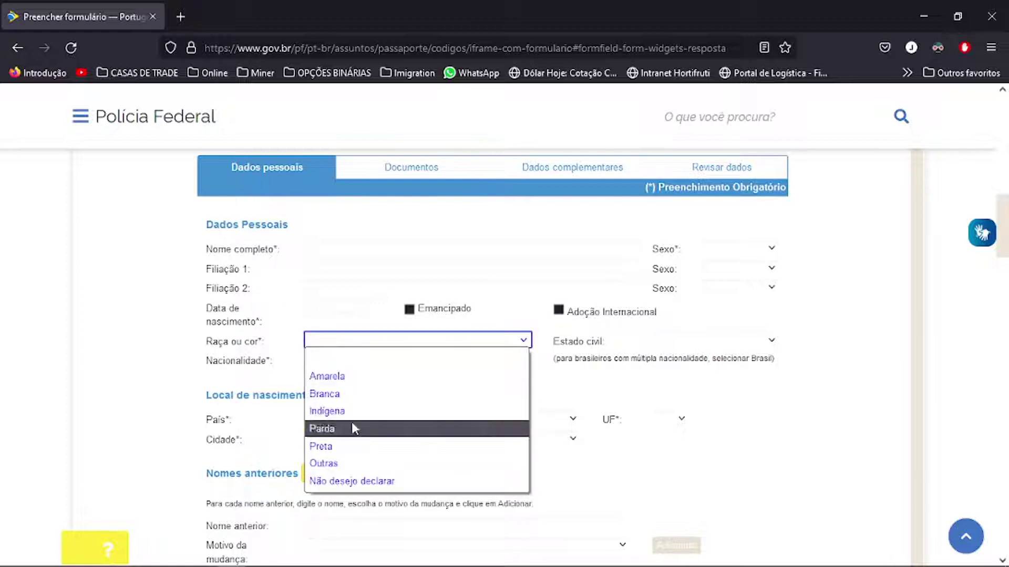
pyautogui.click(343, 339)
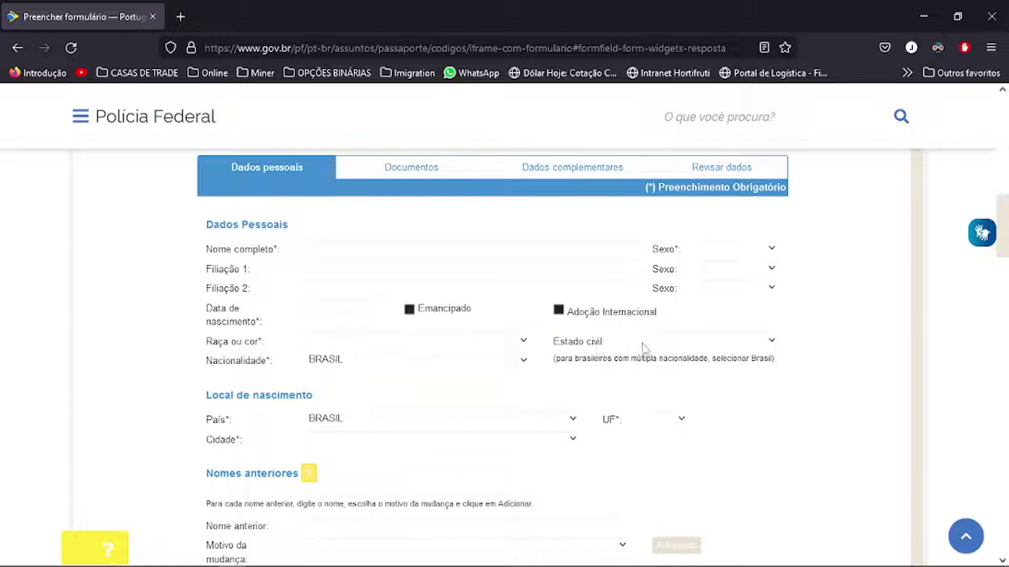
pyautogui.click(672, 344)
pyautogui.click(672, 344)
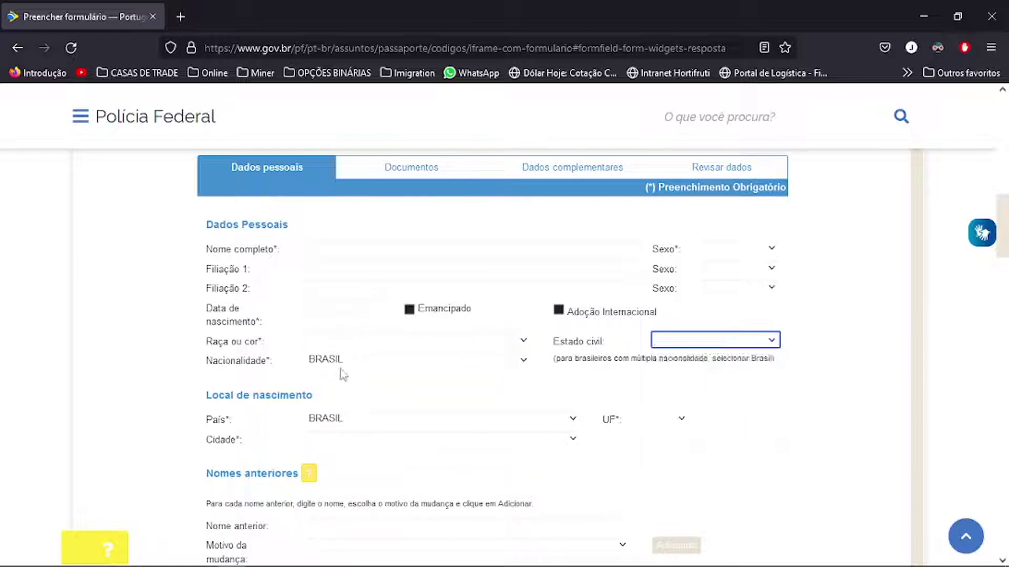
pyautogui.click(362, 368)
pyautogui.click(363, 368)
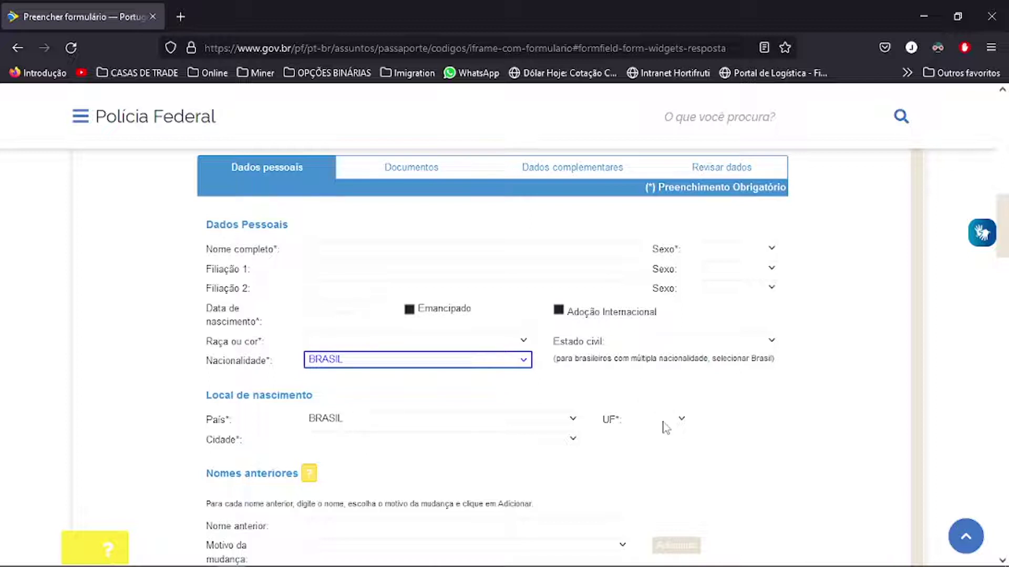
pyautogui.click(465, 442)
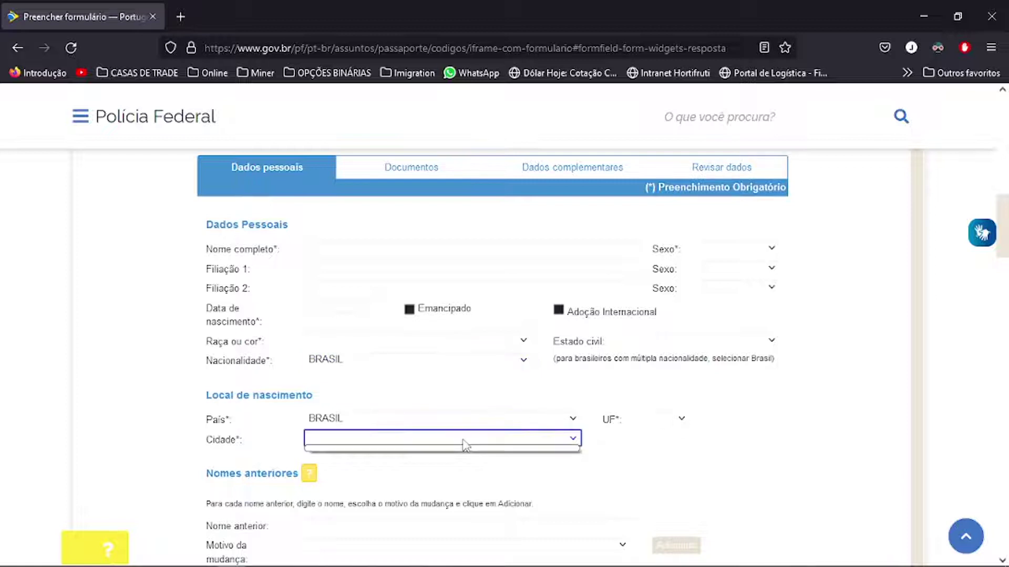
pyautogui.scroll(-3, 447, 465)
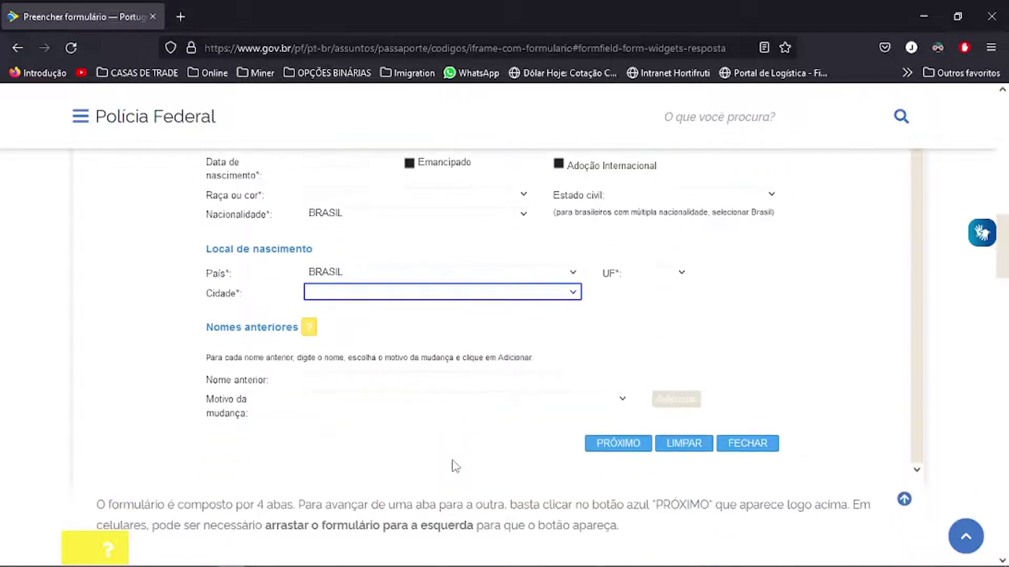
pyautogui.scroll(-1, 456, 466)
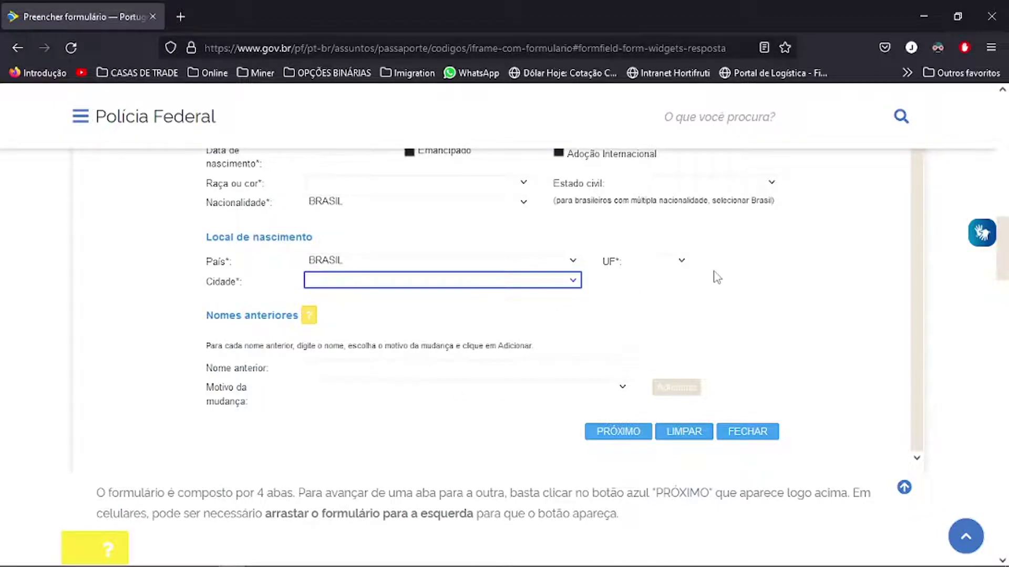
pyautogui.scroll(-3, 715, 277)
# Switch the passport form to the Documentos section and bring its identification and CPF fields into view.
pyautogui.scroll(1, 717, 277)
pyautogui.scroll(8, 717, 277)
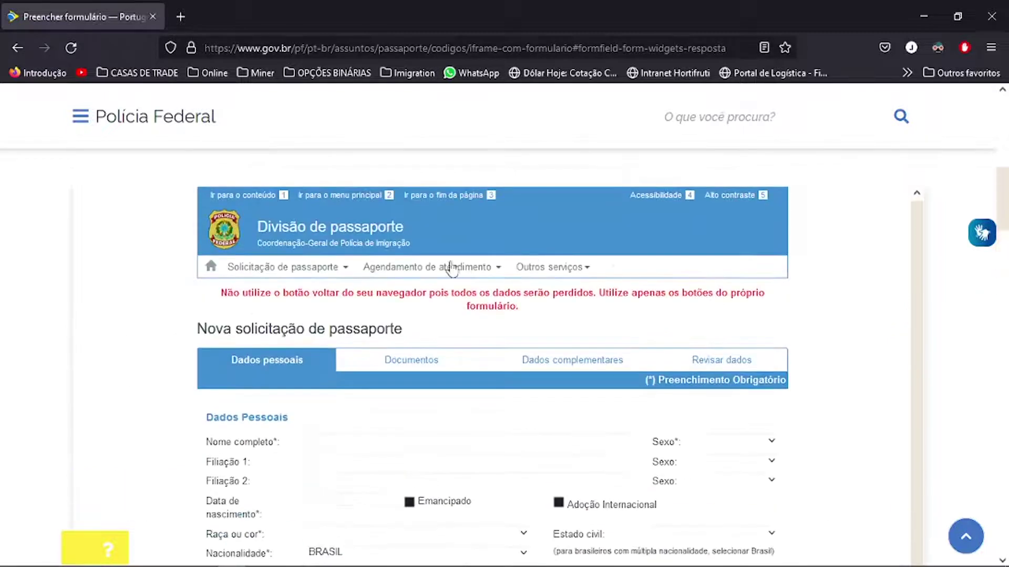
pyautogui.click(404, 363)
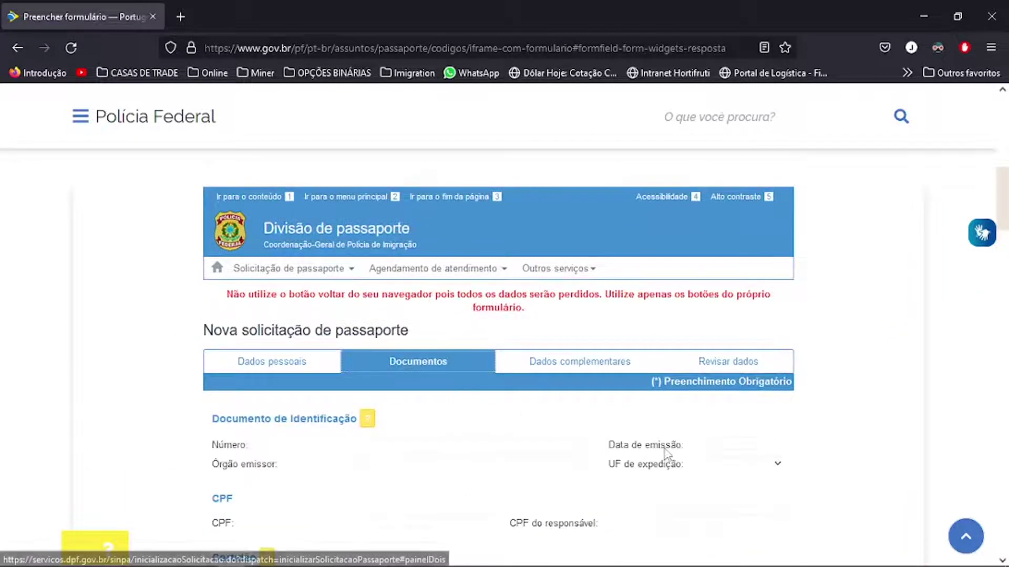
pyautogui.scroll(-1, 664, 450)
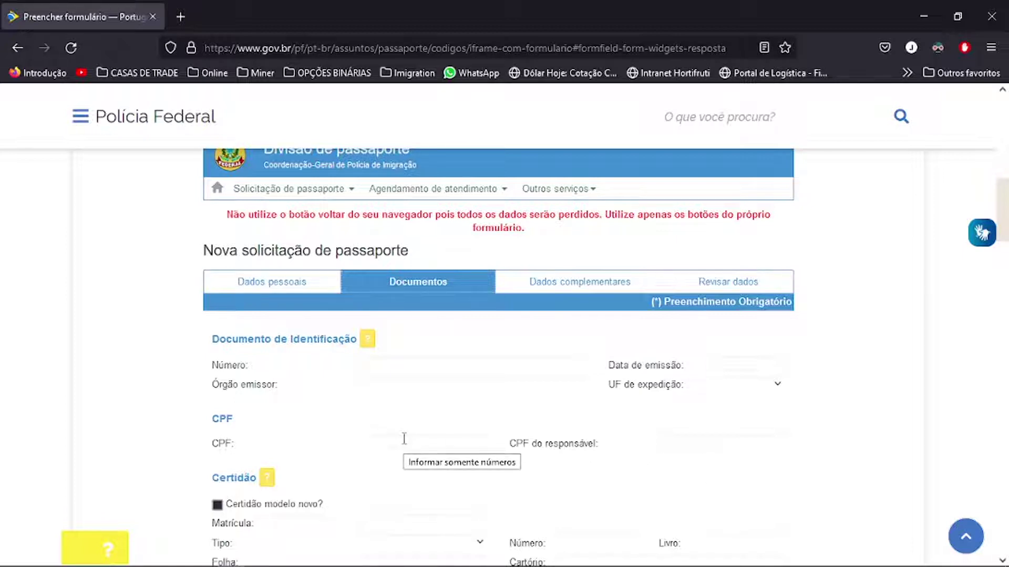
# Read the help notes for Certidão and Documento de Identificação in the Documentos section.
pyautogui.scroll(-3, 473, 436)
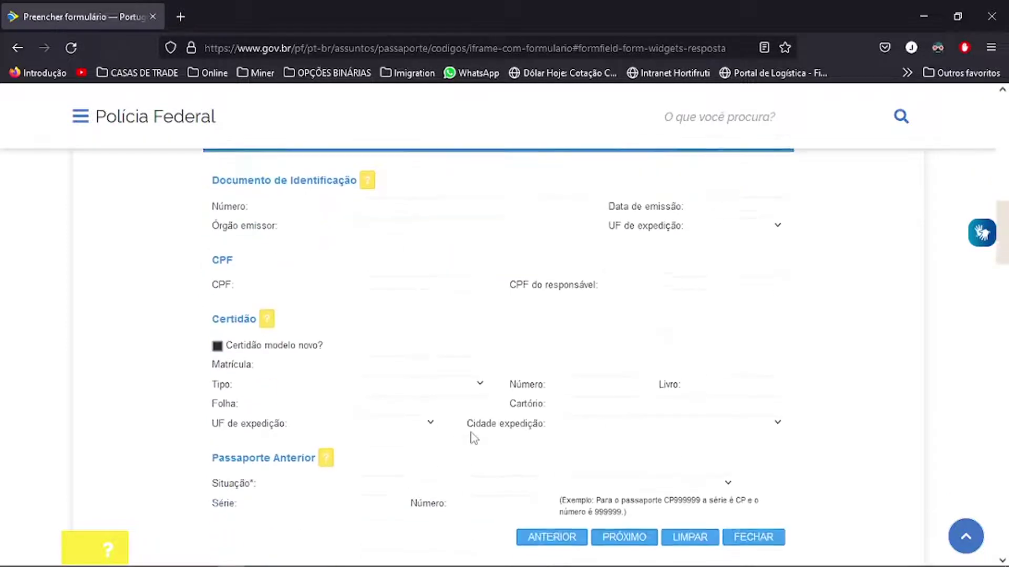
pyautogui.click(267, 318)
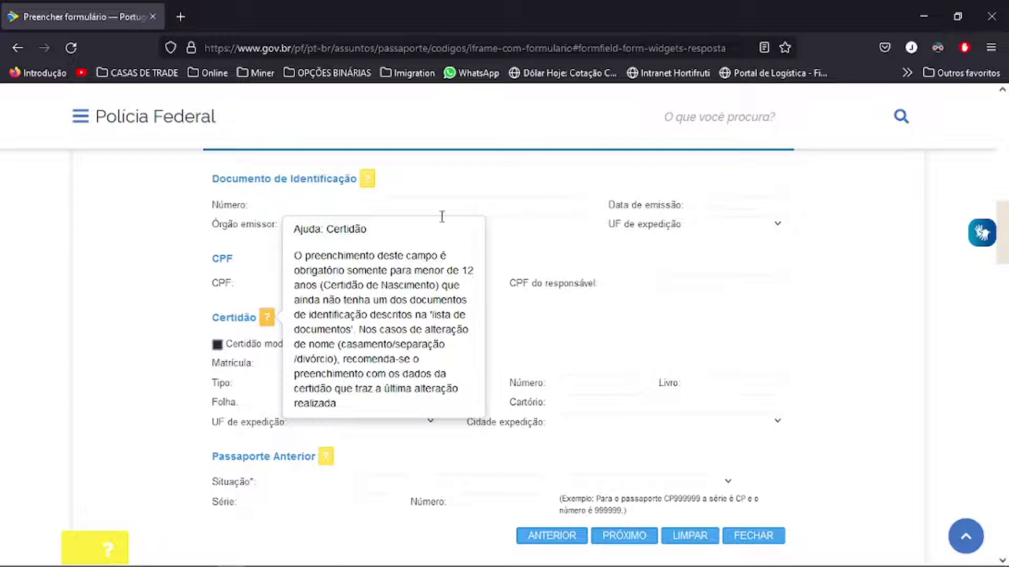
pyautogui.moveTo(366, 181)
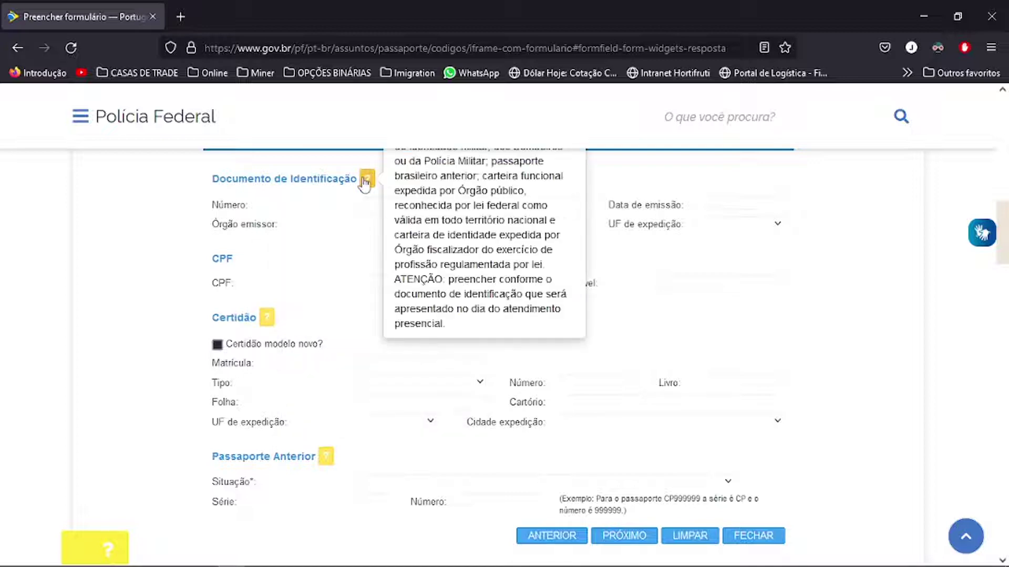
pyautogui.scroll(3, 365, 184)
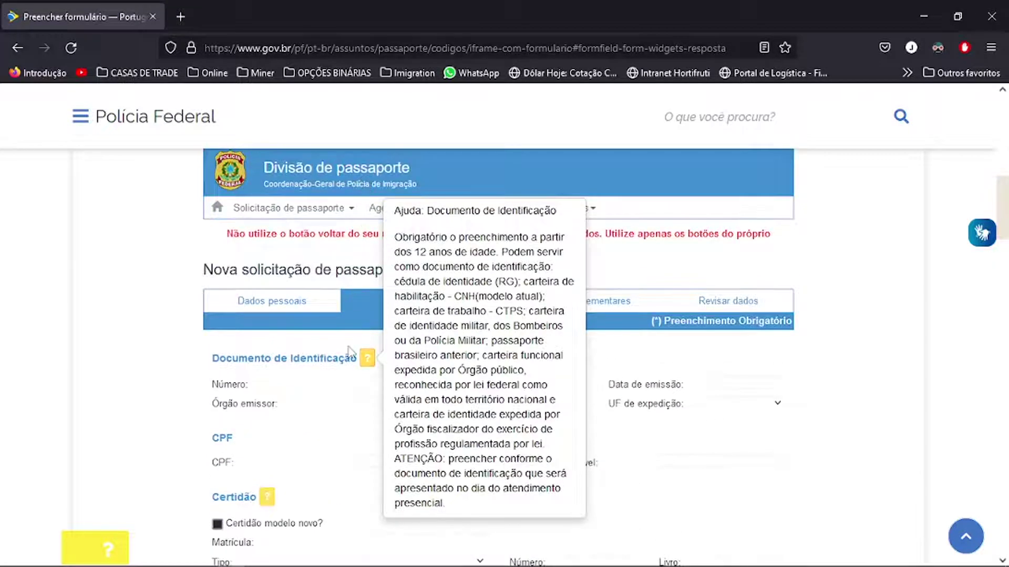
pyautogui.scroll(-2, 501, 347)
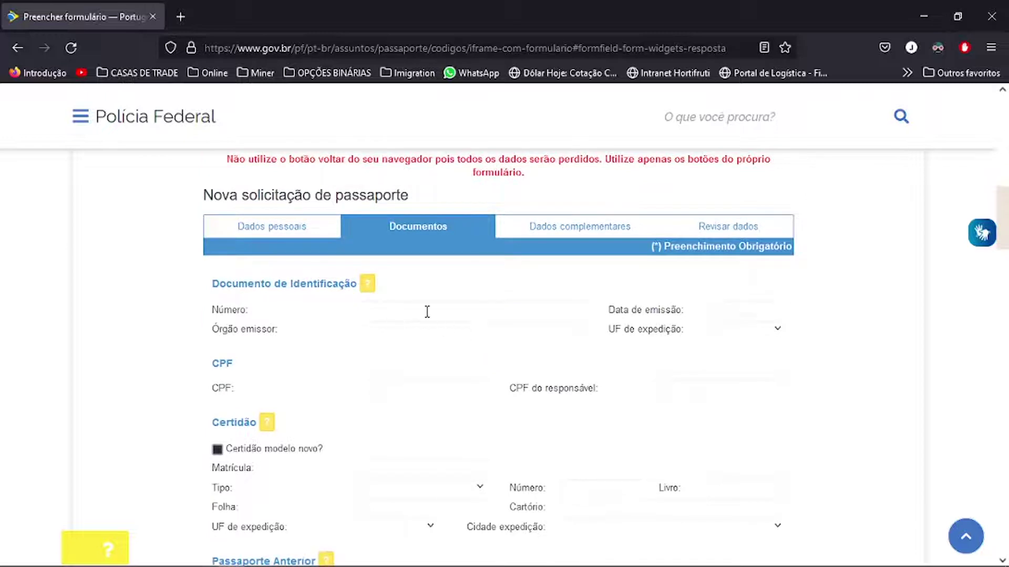
# Examine the Passaporte Anterior block, including its Situação options and the Série and Número fields.
pyautogui.scroll(-3, 497, 311)
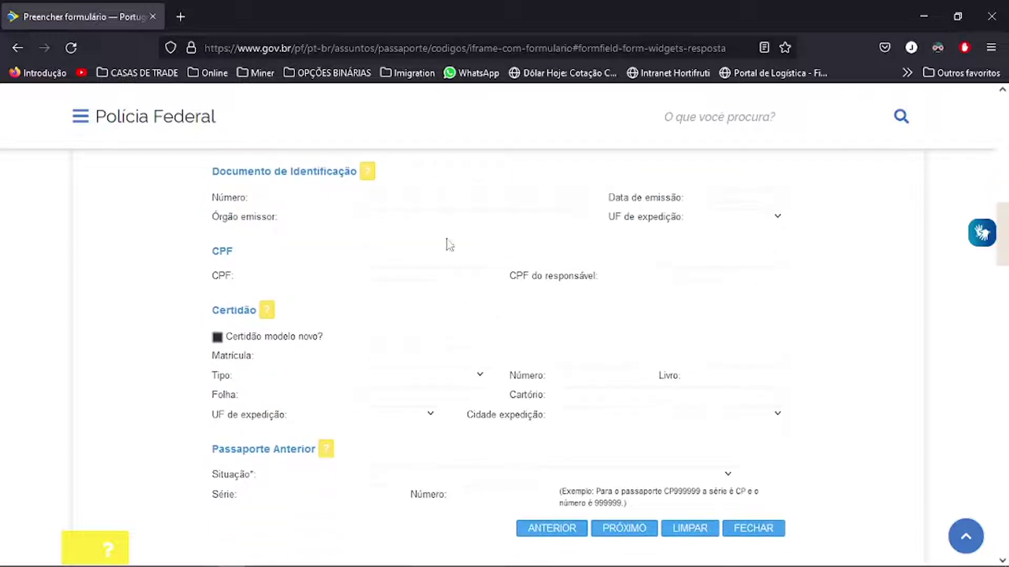
pyautogui.scroll(-1, 448, 243)
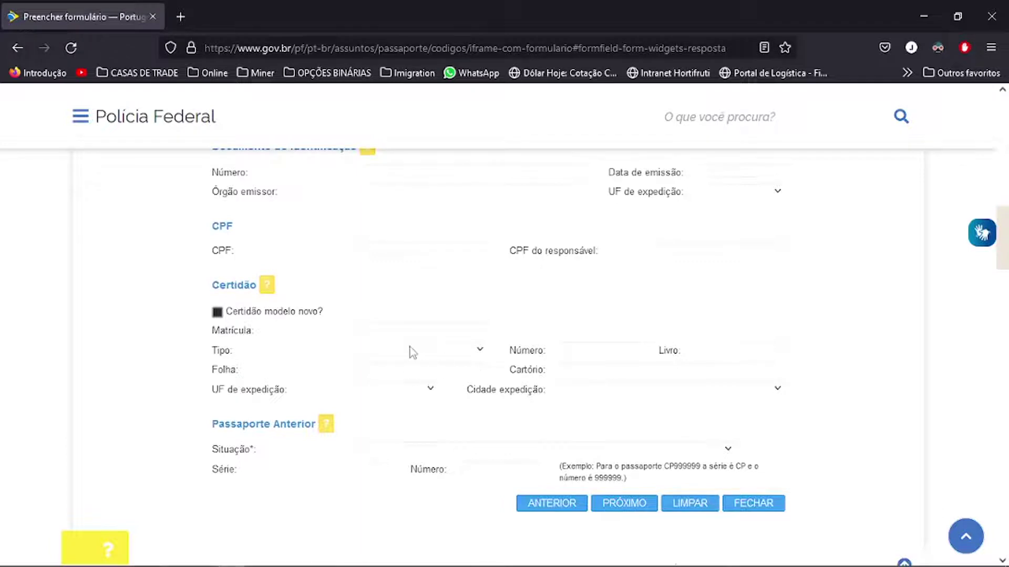
pyautogui.scroll(-3, 408, 351)
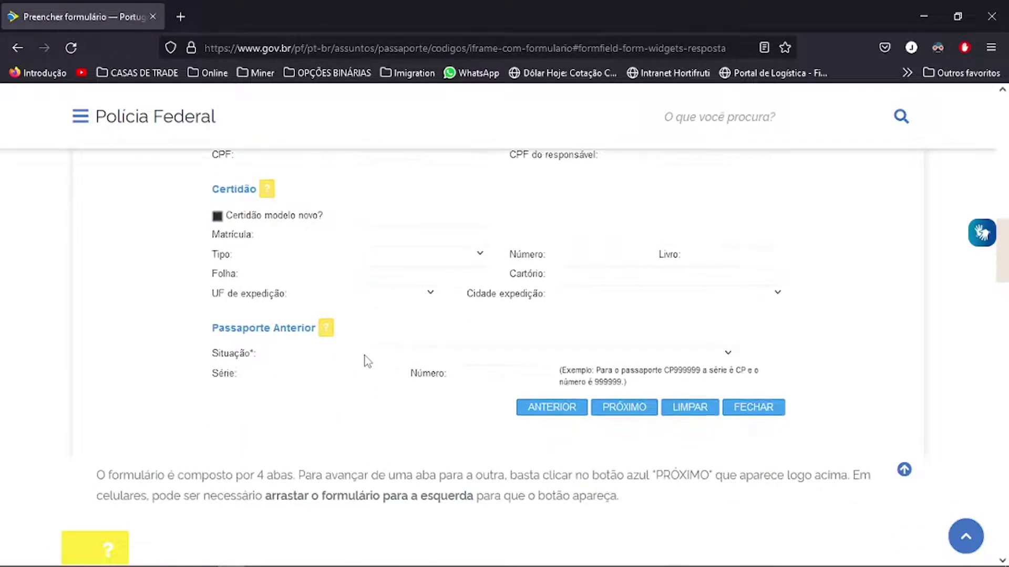
pyautogui.click(393, 356)
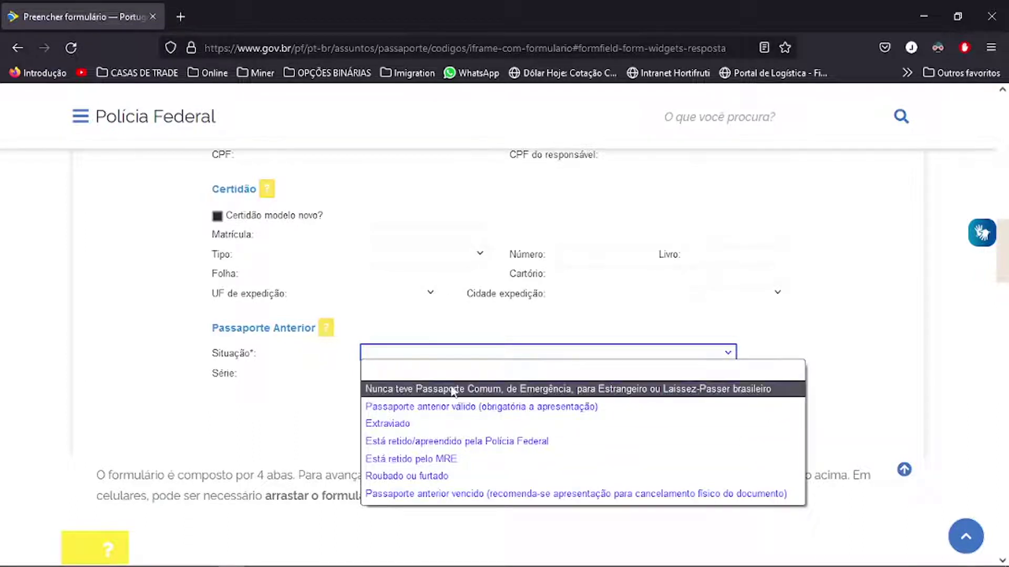
pyautogui.click(357, 353)
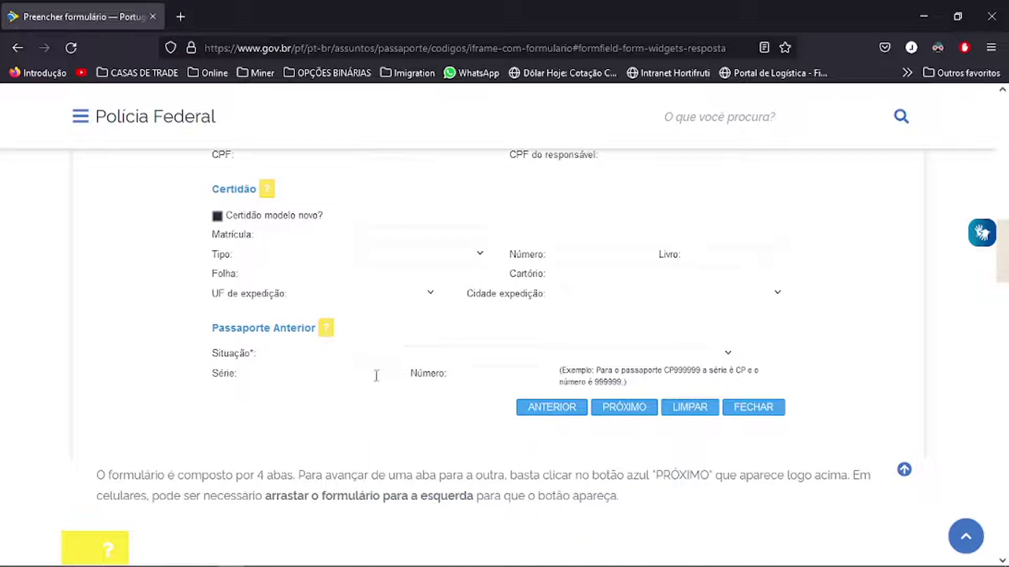
pyautogui.click(376, 375)
pyautogui.click(509, 374)
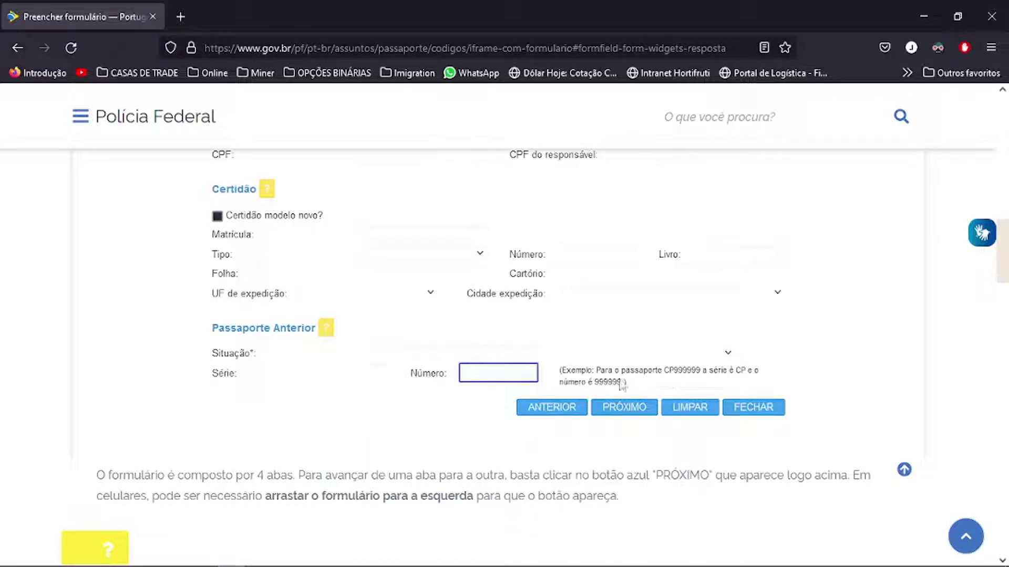
# Switch the passport form to Dados complementares and examine the profession, e-mail, address and telephone fields.
pyautogui.scroll(-3, 534, 254)
pyautogui.scroll(10, 535, 254)
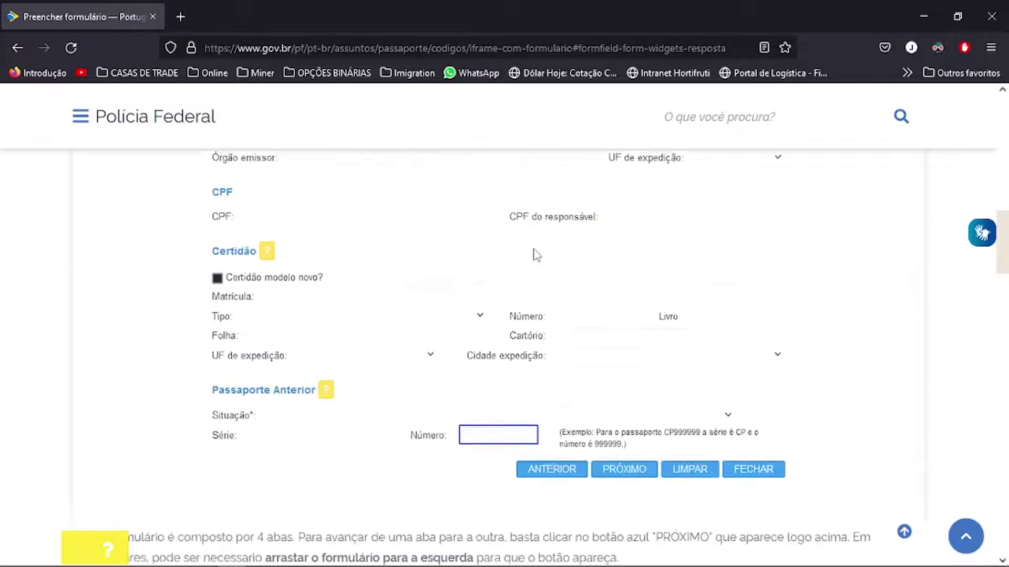
pyautogui.click(591, 343)
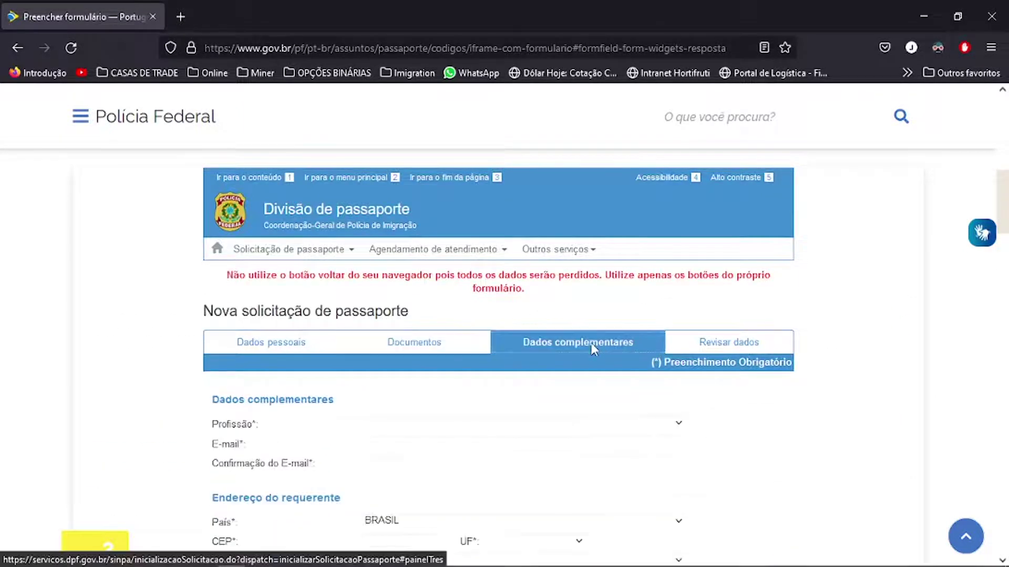
pyautogui.scroll(-3, 592, 347)
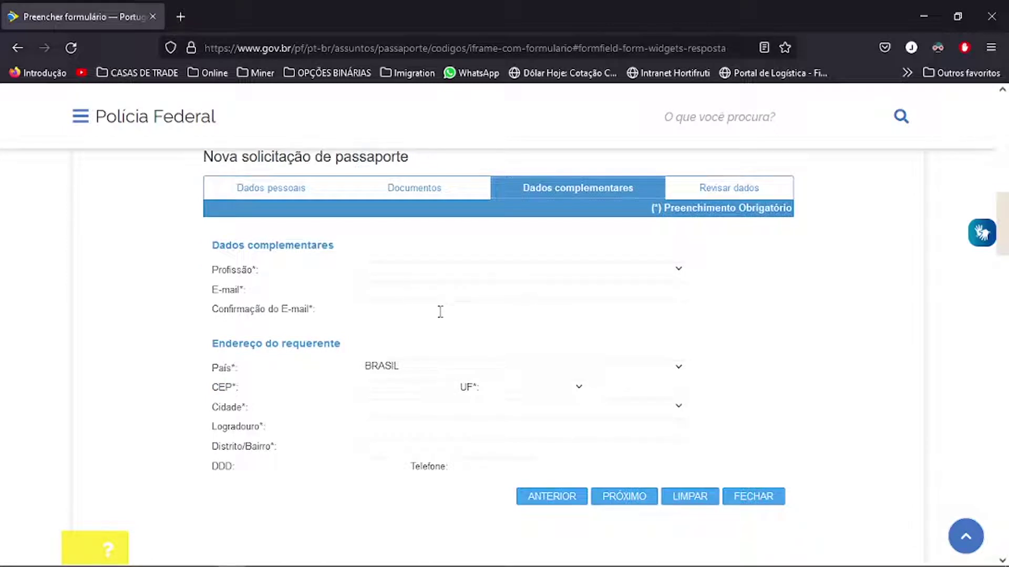
pyautogui.scroll(-2, 440, 312)
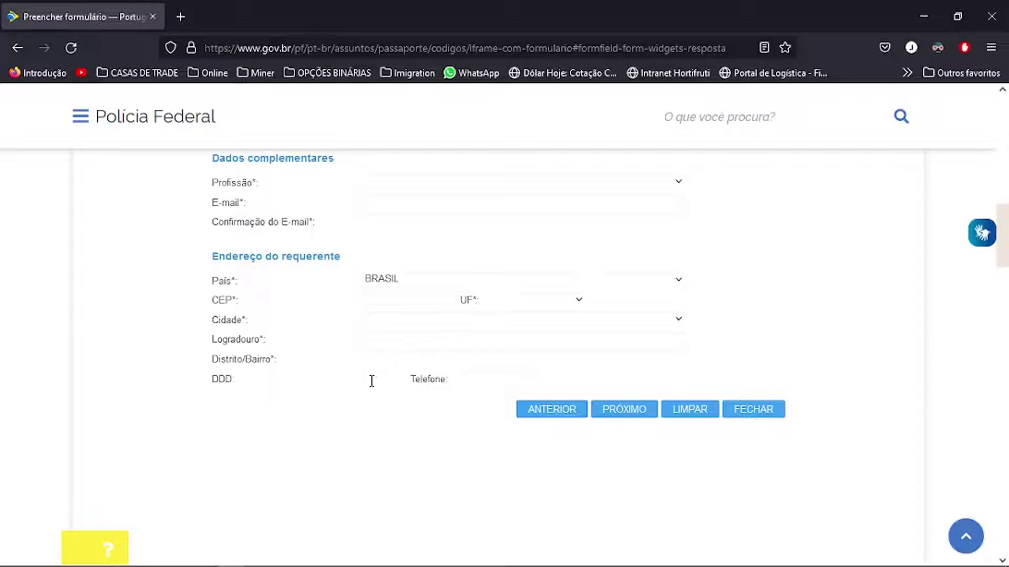
# Switch the form to Revisar dados and examine the data summary, the accuracy declaration and the submission options.
pyautogui.scroll(5, 624, 337)
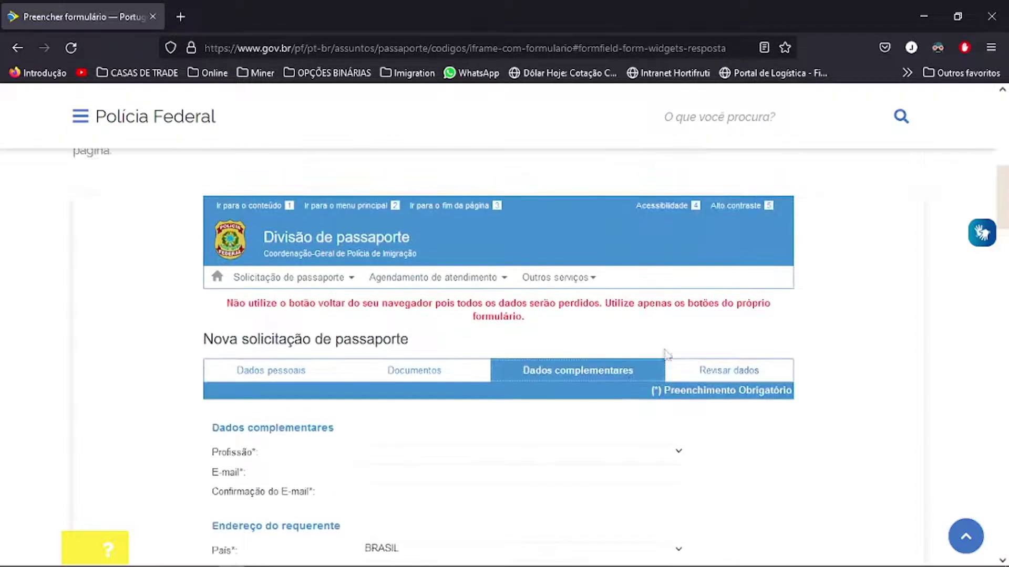
pyautogui.click(717, 371)
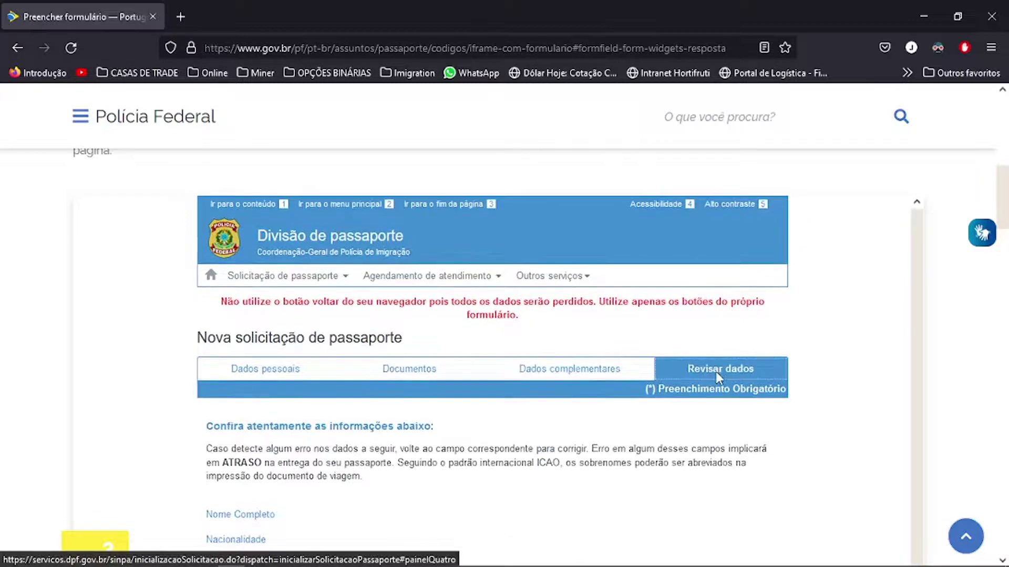
pyautogui.scroll(-2, 624, 478)
pyautogui.scroll(-3, 625, 478)
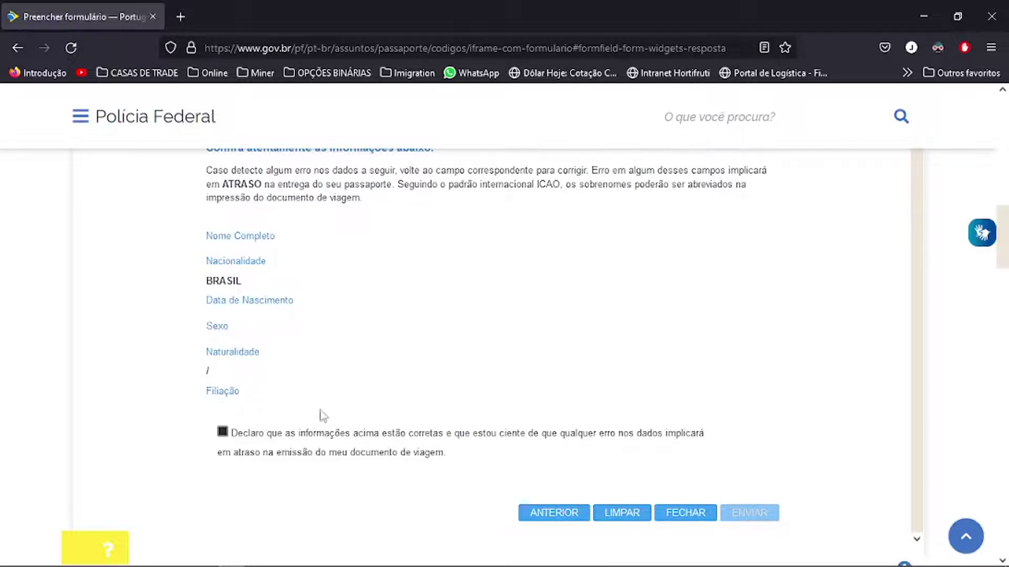
pyautogui.scroll(-1, 377, 415)
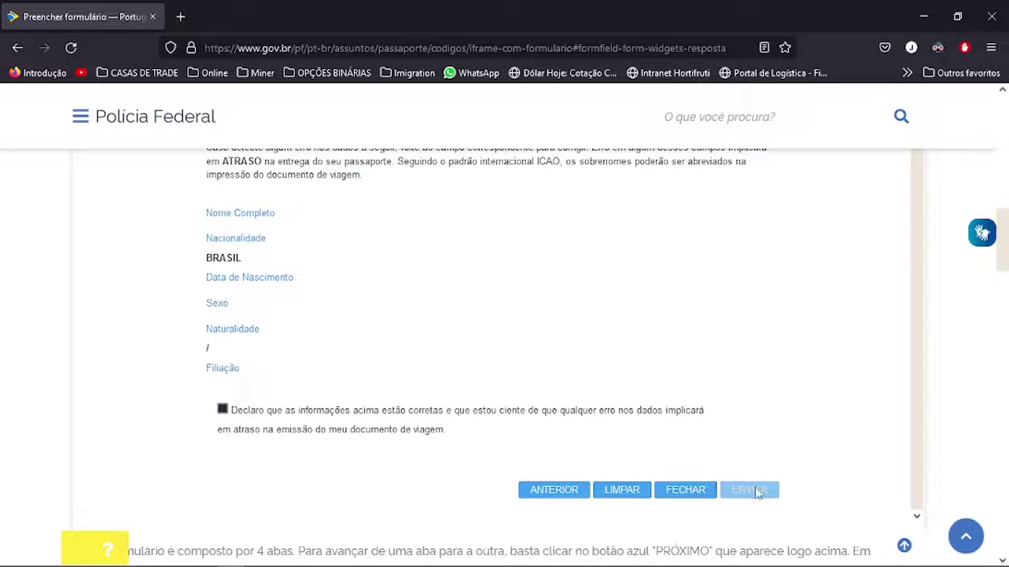
pyautogui.scroll(-3, 804, 443)
# Start scheduling an in-person appointment for 1 passport request and proceed past the important notice.
pyautogui.scroll(6, 803, 443)
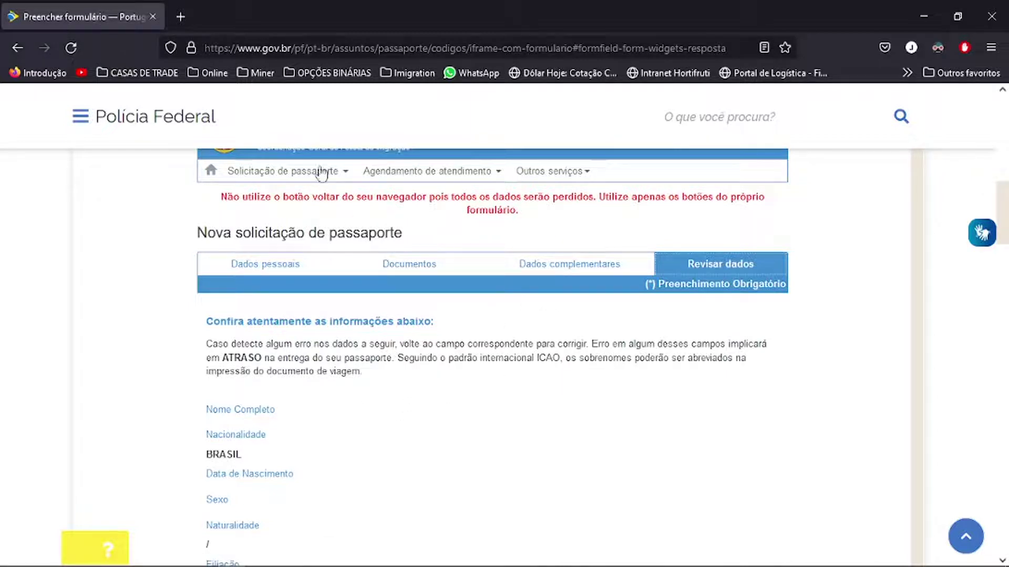
pyautogui.click(415, 178)
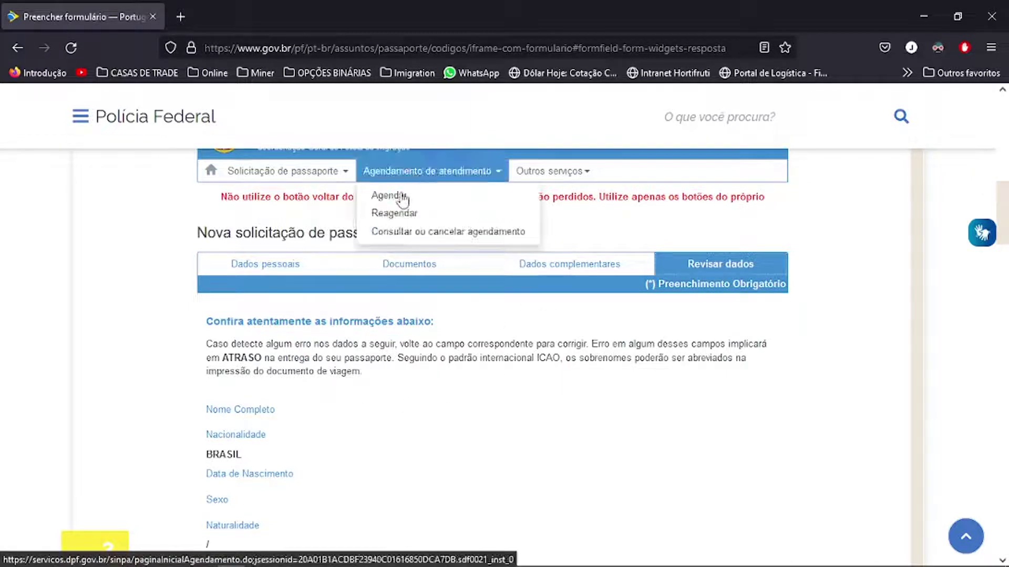
pyautogui.click(395, 196)
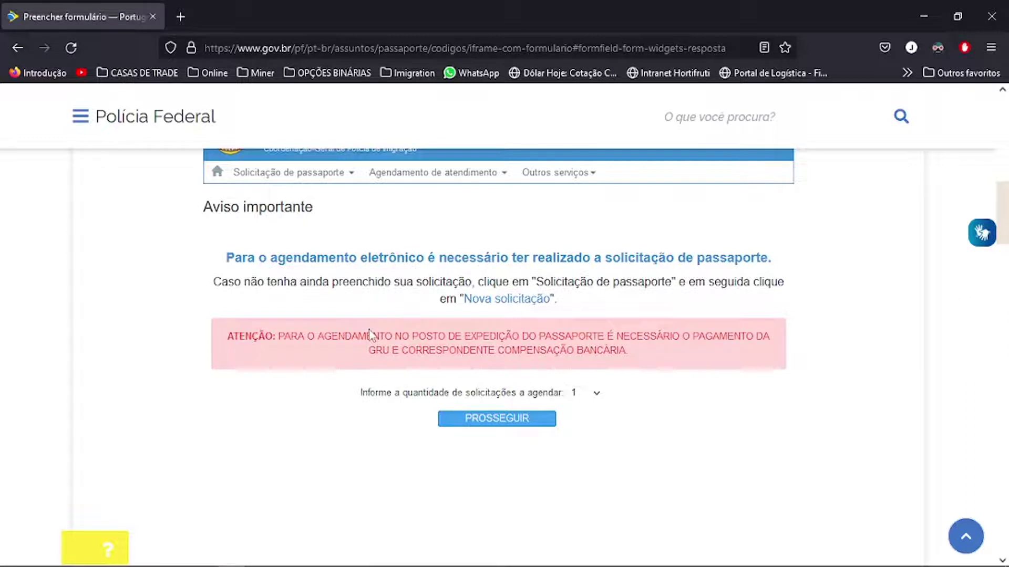
pyautogui.click(499, 420)
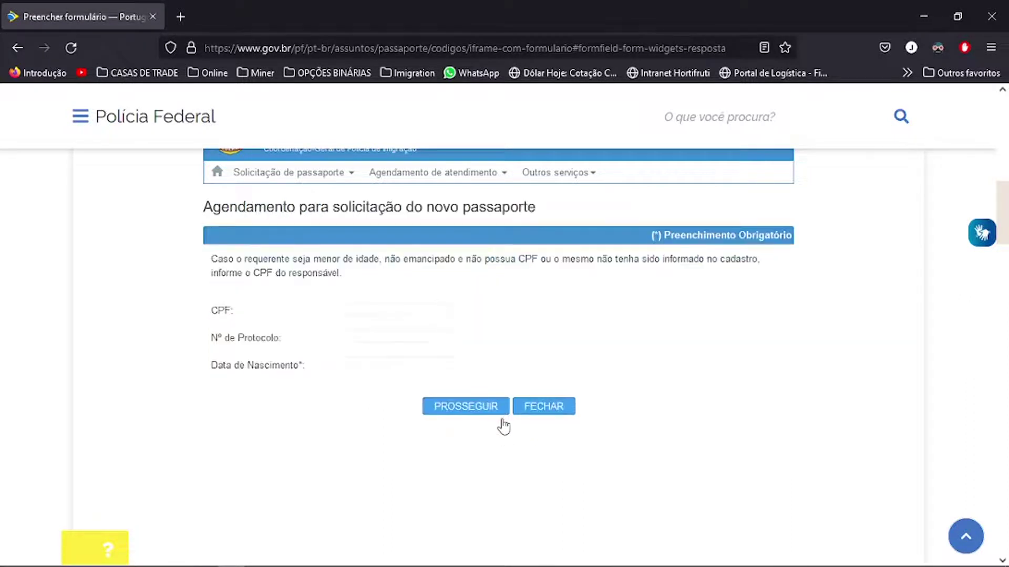
# Examine the CPF, protocol number and date of birth fields of the appointment form.
pyautogui.click(379, 309)
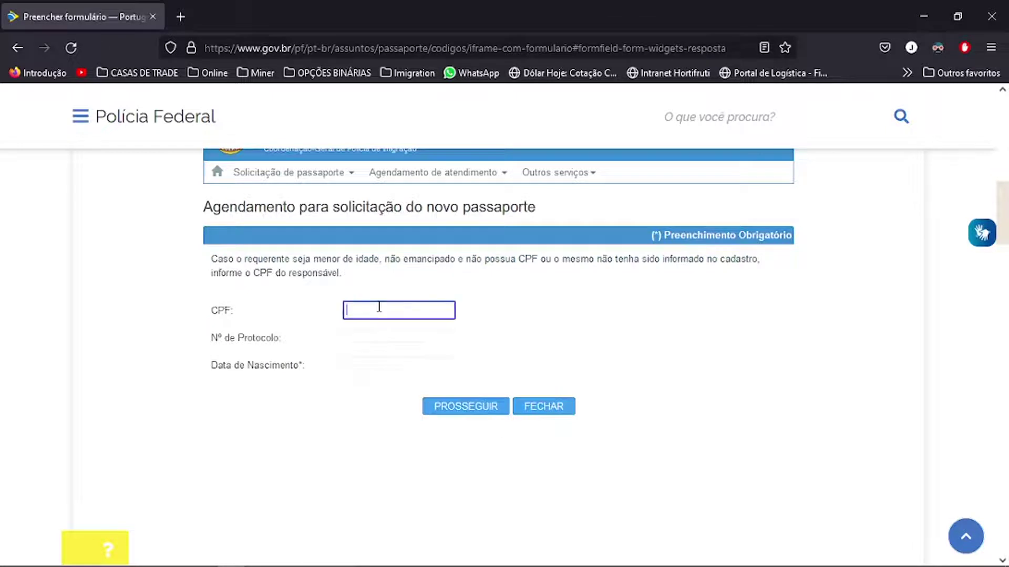
pyautogui.click(365, 336)
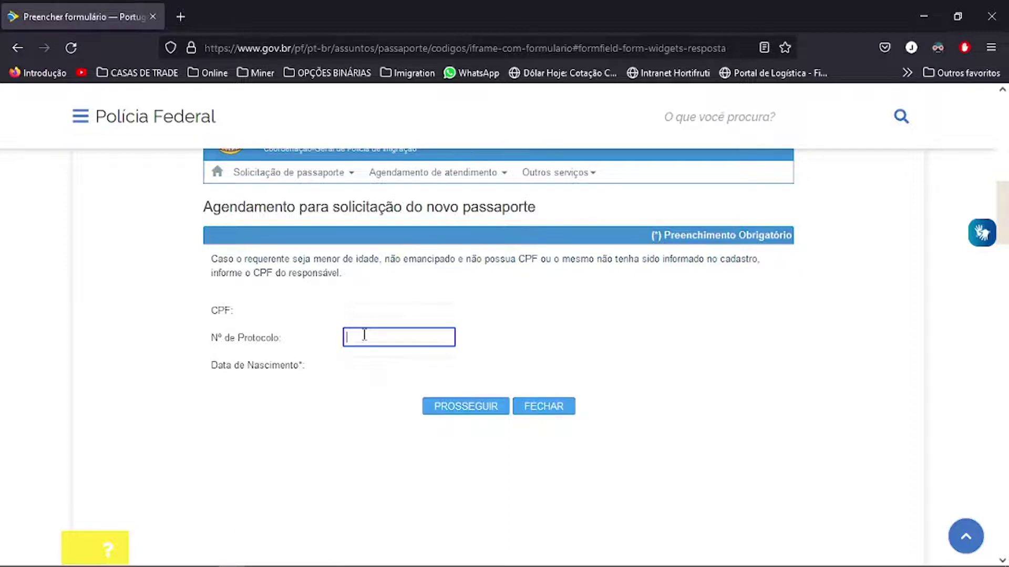
pyautogui.click(358, 368)
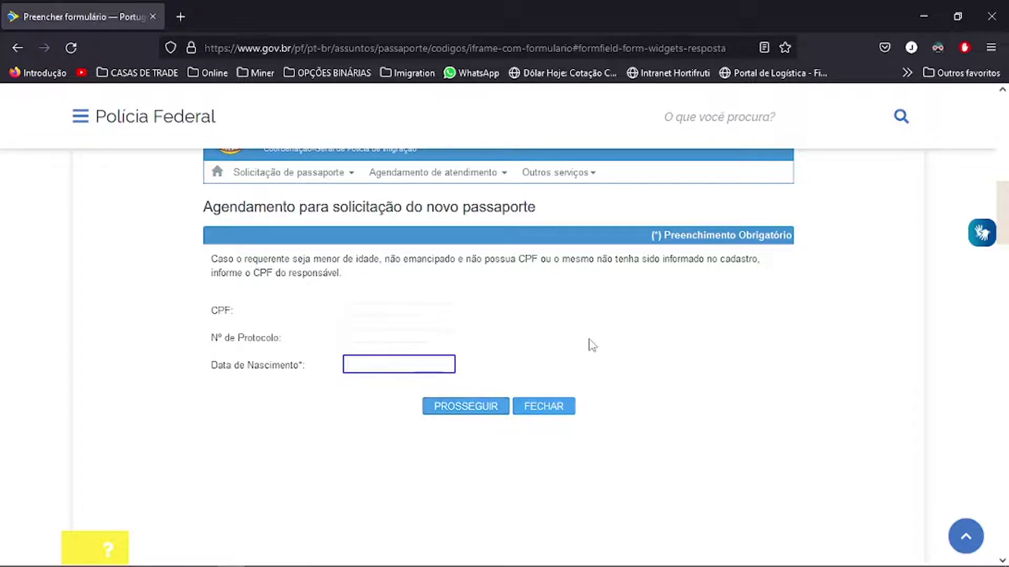
# Open the Consultar solicitação page for passport requests and examine its protocol number and CPF fields.
pyautogui.scroll(2, 583, 327)
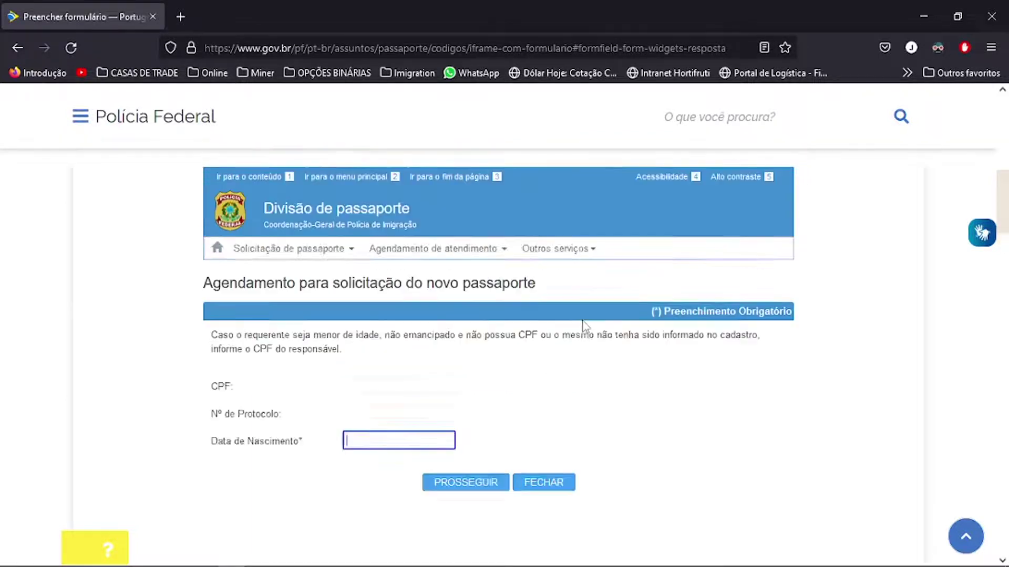
pyautogui.scroll(3, 583, 327)
pyautogui.click(572, 389)
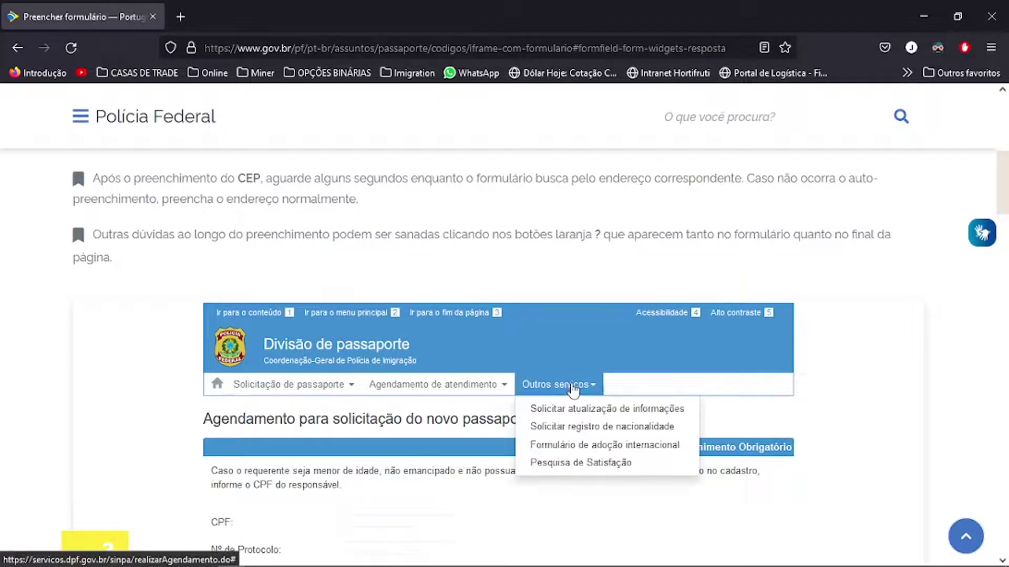
pyautogui.click(339, 386)
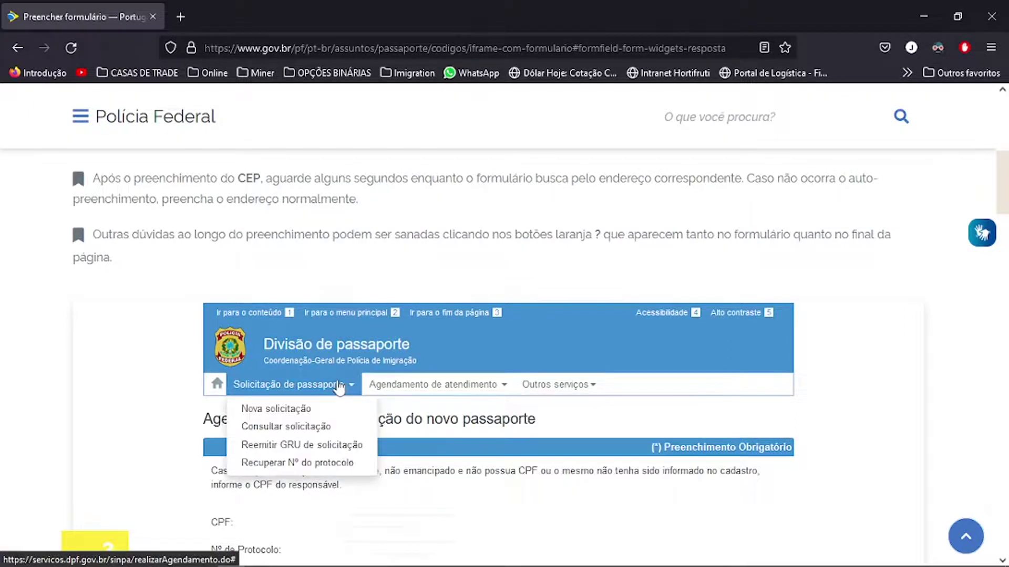
pyautogui.click(302, 426)
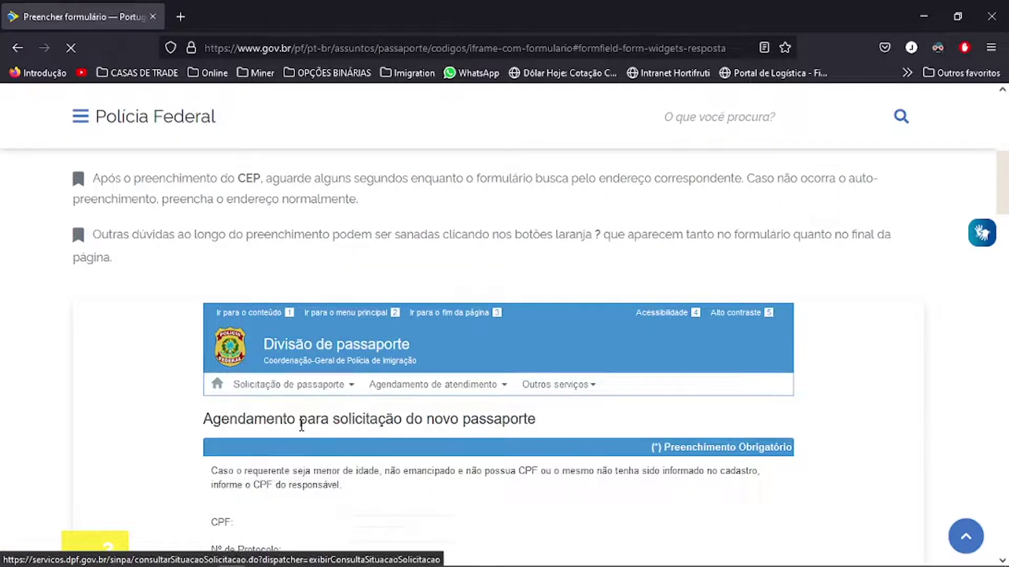
pyautogui.scroll(-4, 302, 426)
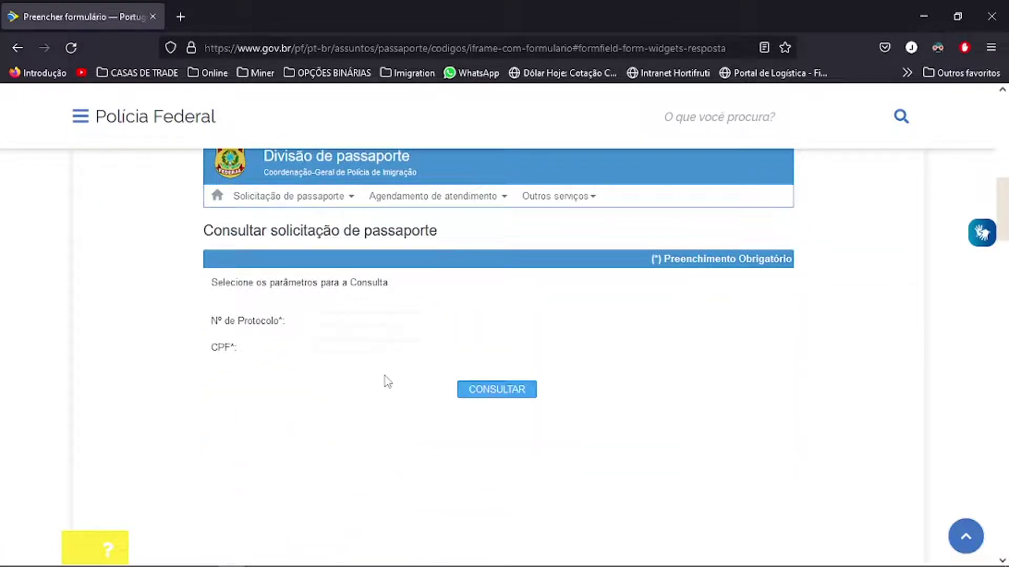
pyautogui.click(329, 314)
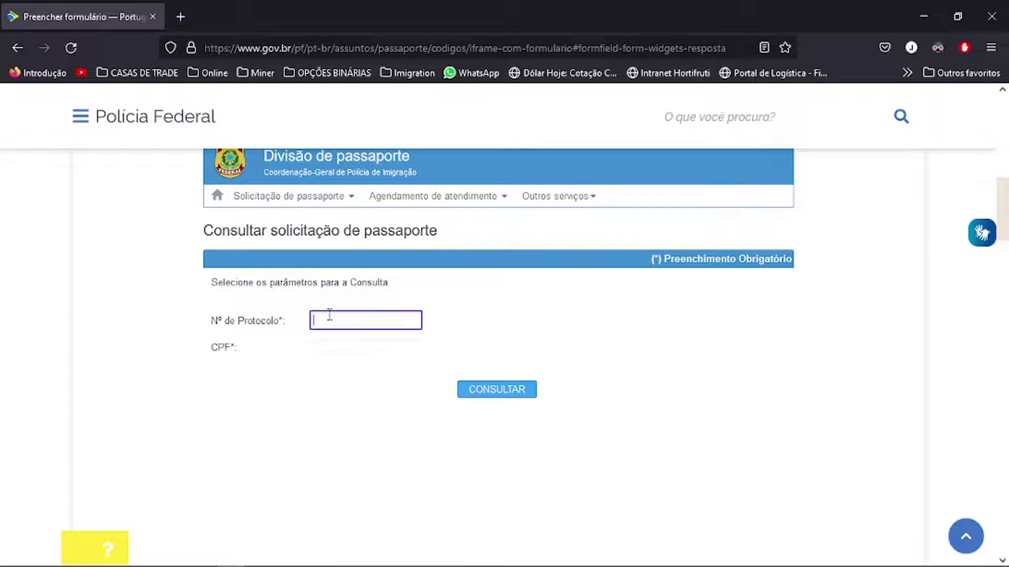
pyautogui.click(329, 345)
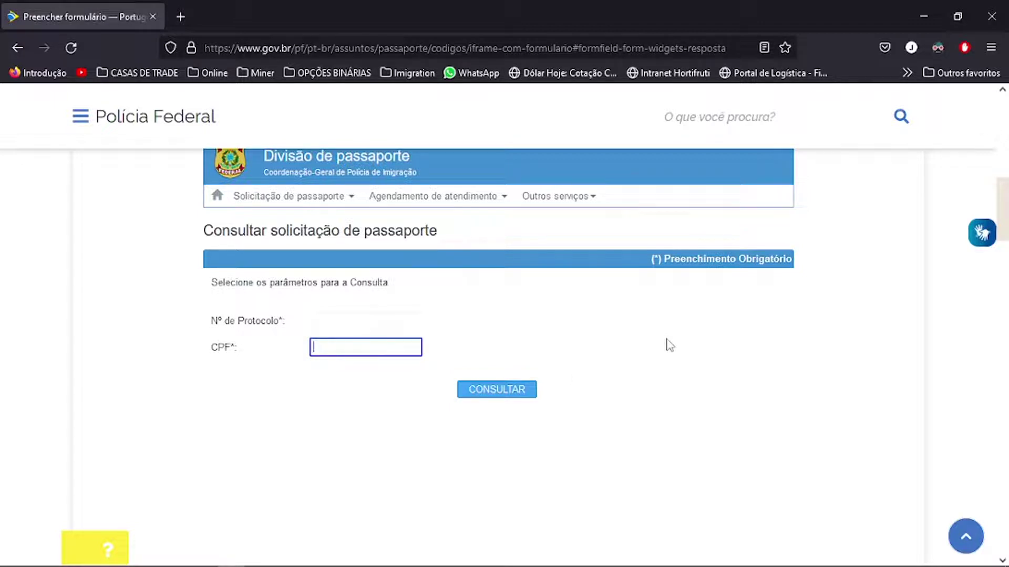
pyautogui.scroll(4, 670, 345)
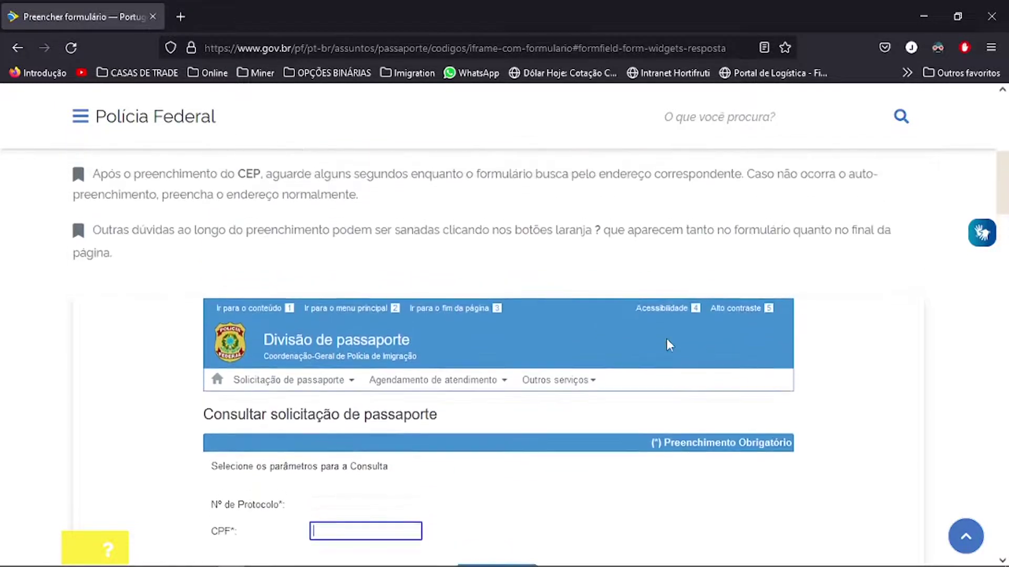
pyautogui.scroll(-3, 670, 345)
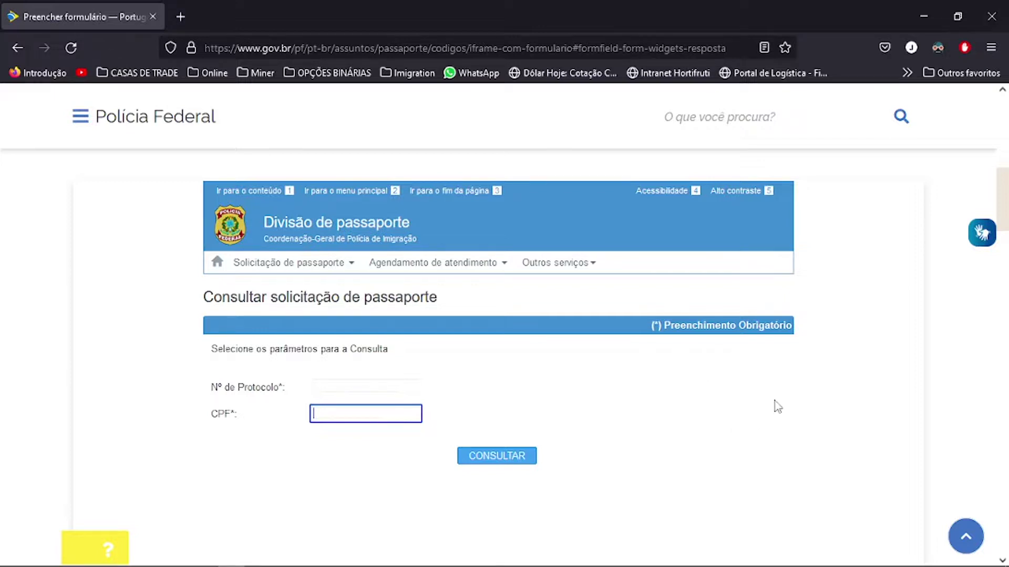
pyautogui.scroll(-2, 778, 408)
pyautogui.scroll(3, 778, 407)
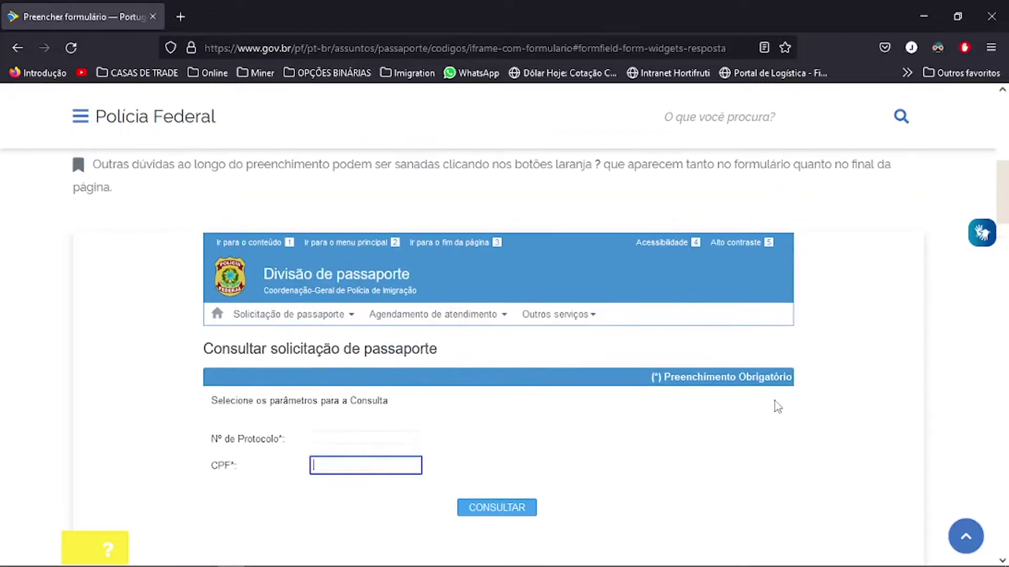
pyautogui.scroll(-2, 778, 407)
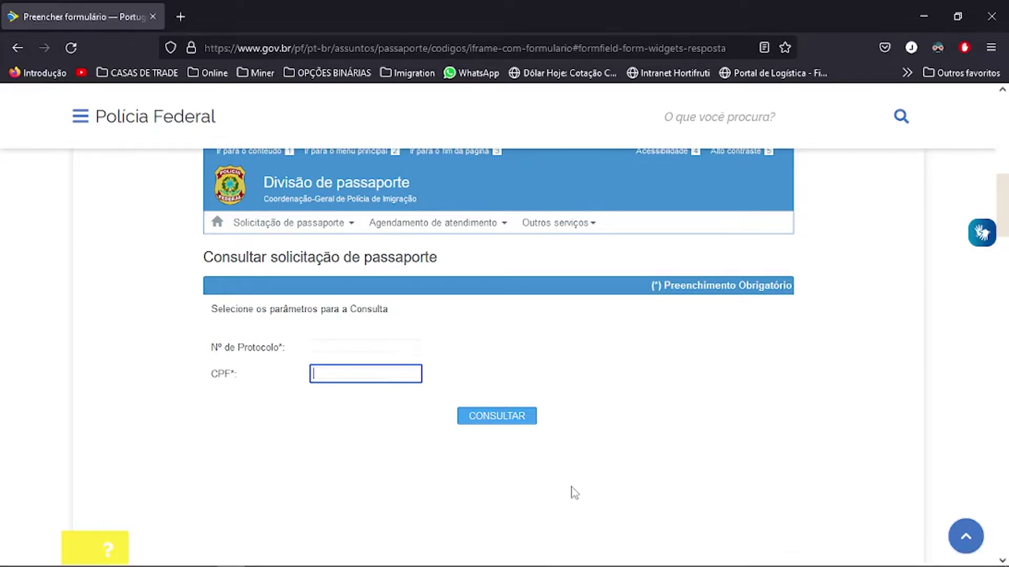
pyautogui.scroll(-3, 574, 493)
pyautogui.scroll(3, 574, 492)
pyautogui.scroll(-1, 575, 493)
pyautogui.scroll(1, 575, 492)
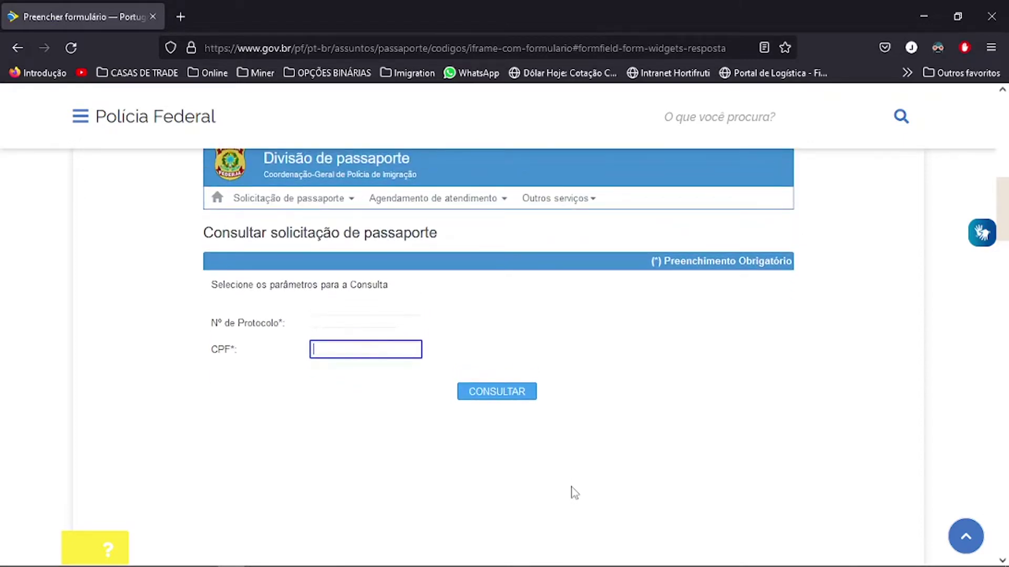
# Switch to the Chrome window showing the YouTube channel's videos page.
pyautogui.moveTo(368, 565)
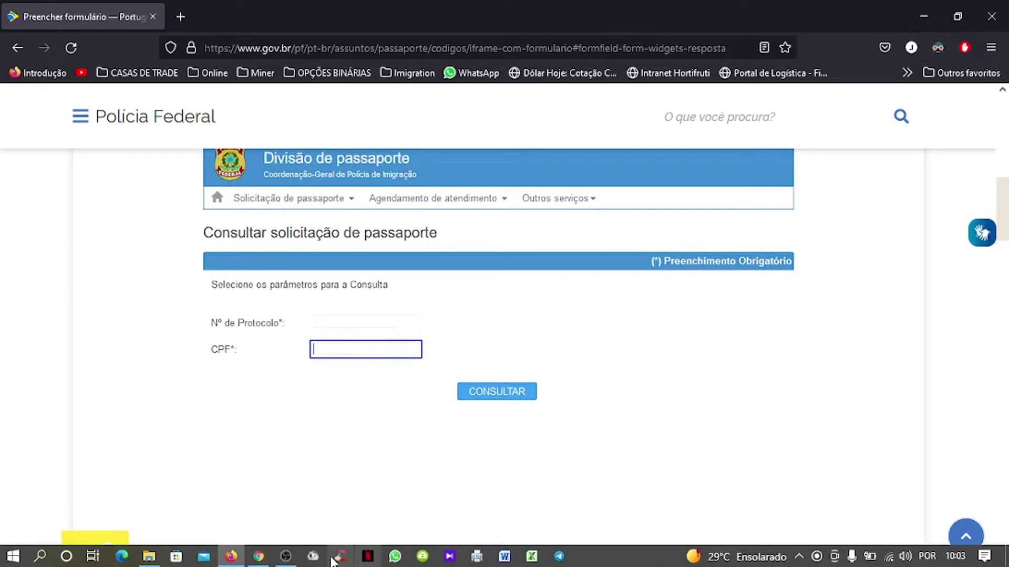
pyautogui.click(257, 557)
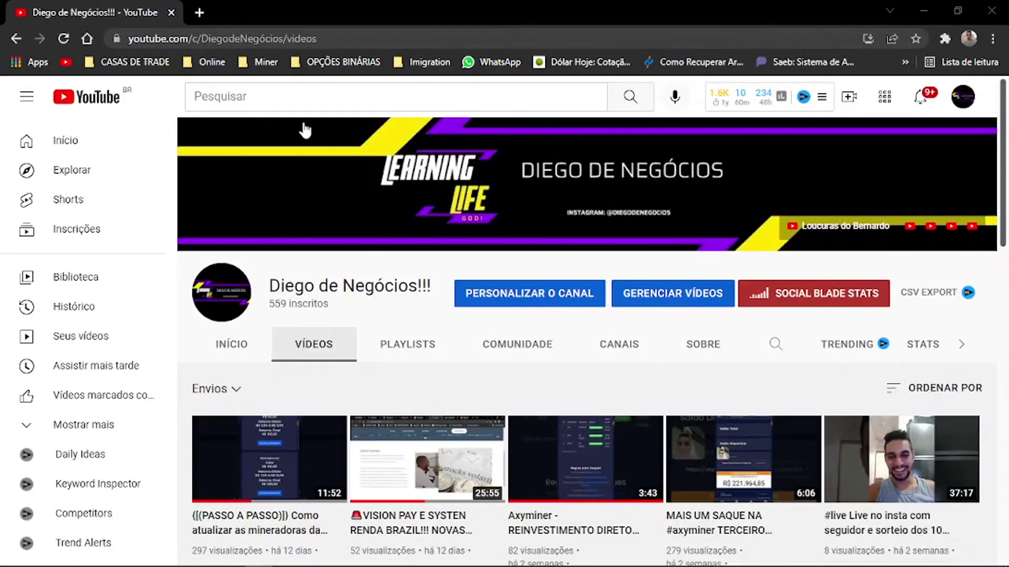